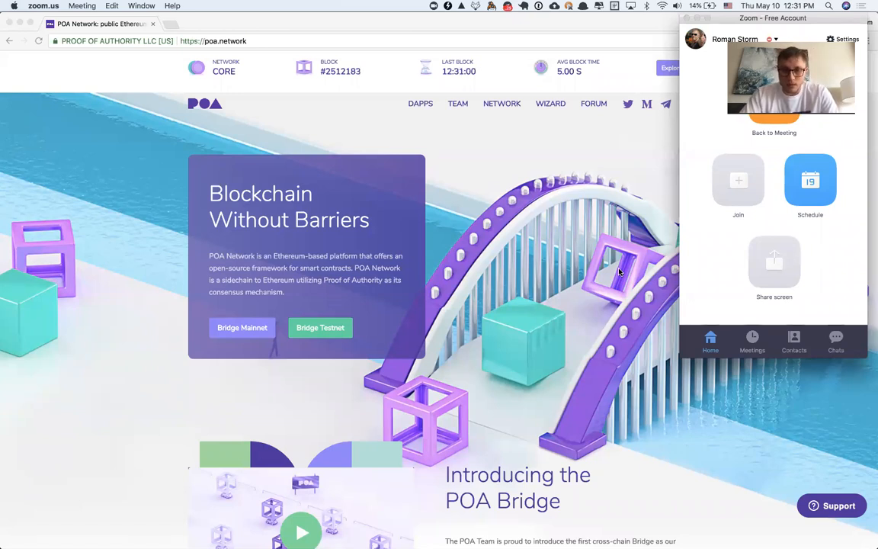
# Open bridge.poa.net in a new browser tab.
pyautogui.click(619, 271)
pyautogui.press('super+t')
pyautogui.write('bridge.poa.net')
pyautogui.press('Return')
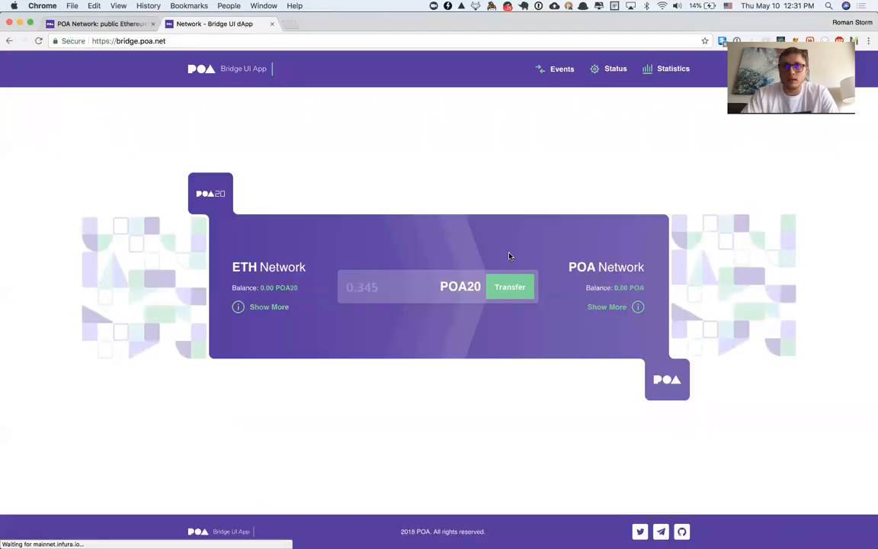
# Show the bridge's ETH Network details and open the POA20 token address on Etherscan.
pyautogui.click(275, 307)
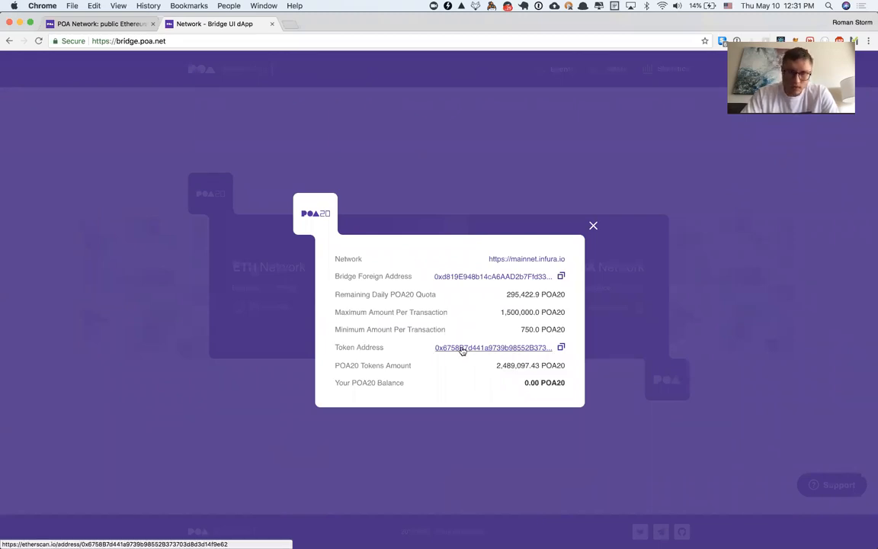
pyautogui.click(593, 226)
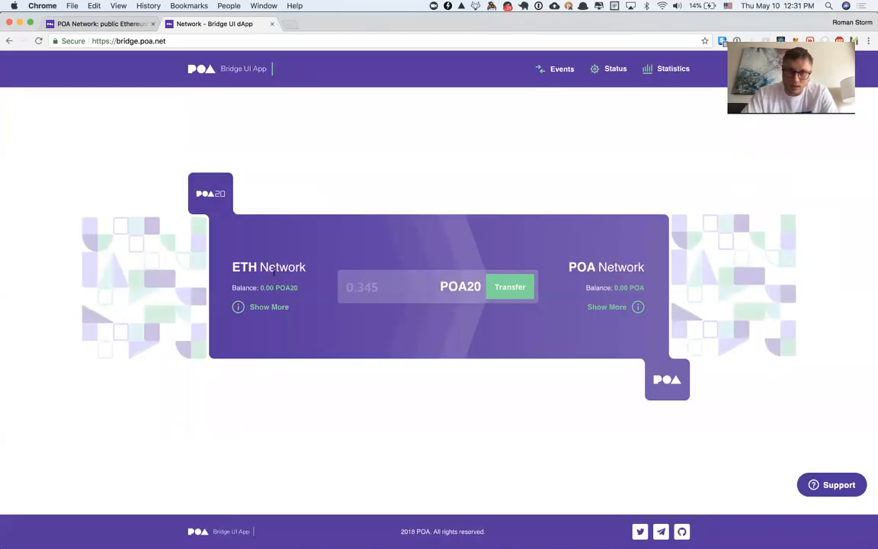
pyautogui.click(238, 308)
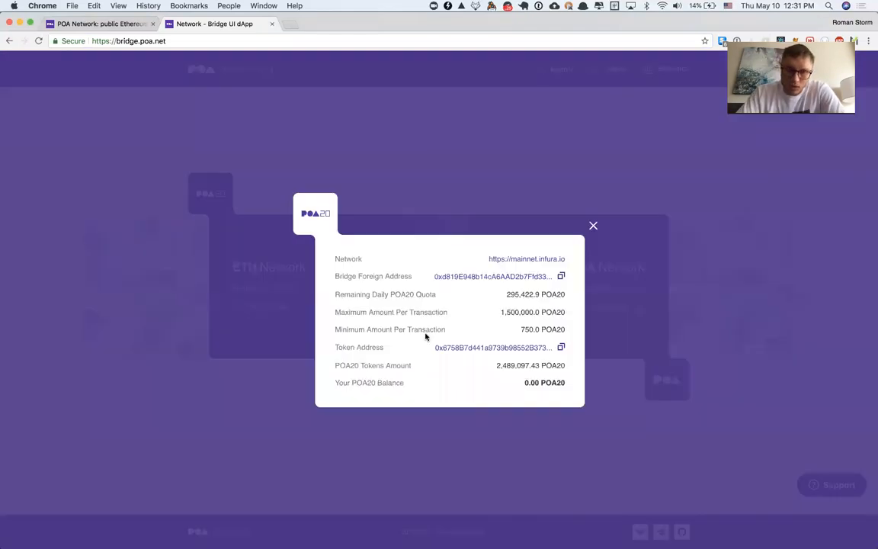
pyautogui.click(466, 348)
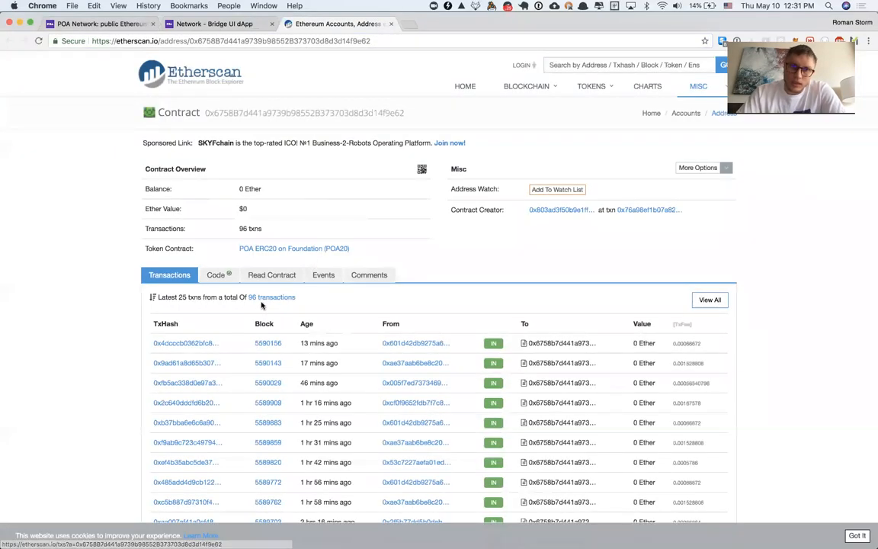
# Copy the contract ABI from the POA20 token contract's code page on Etherscan.
pyautogui.click(214, 276)
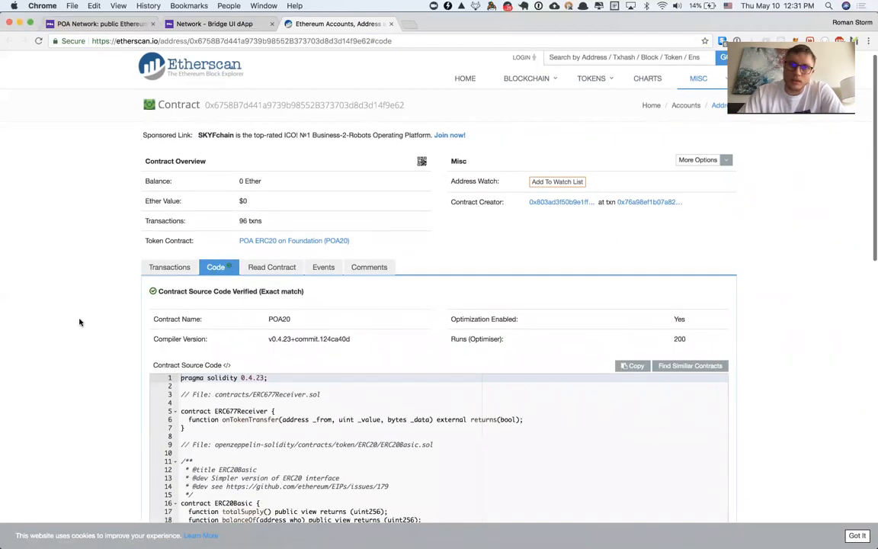
pyautogui.scroll(-5, 79, 322)
pyautogui.scroll(-2, 79, 322)
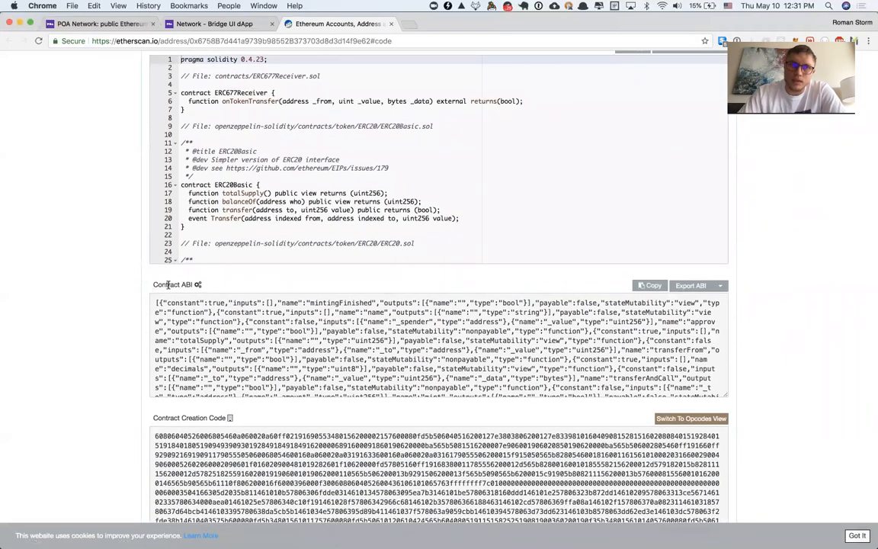
pyautogui.click(642, 286)
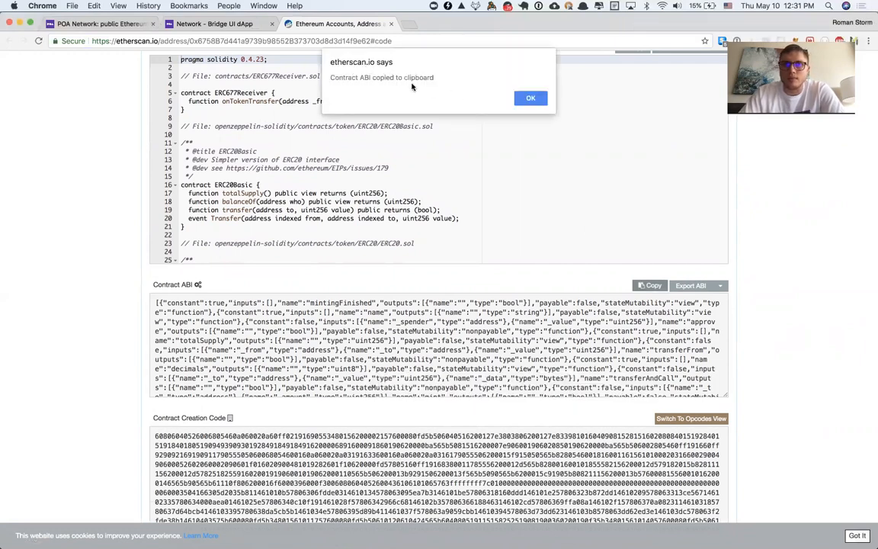
pyautogui.click(530, 100)
# Open MyCrypto.com in a new browser tab and dismiss its welcome slides.
pyautogui.click(410, 28)
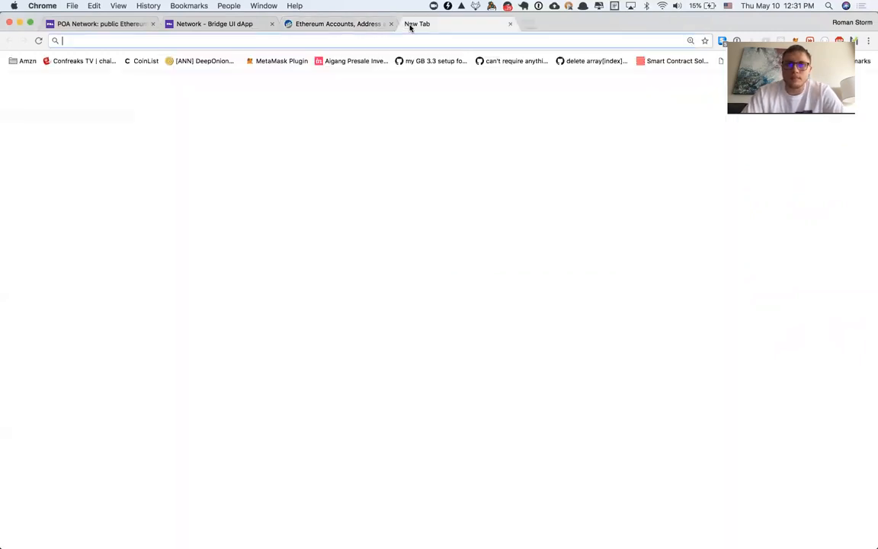
pyautogui.write('mycy')
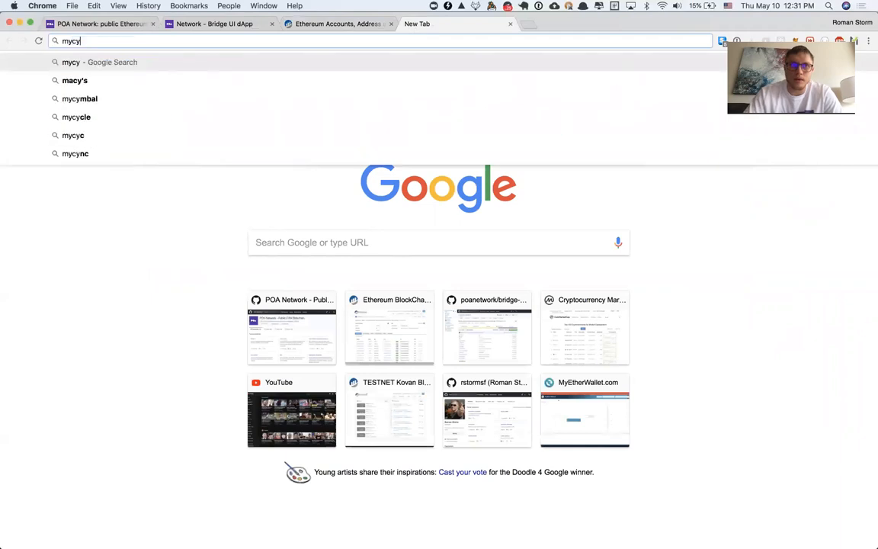
pyautogui.press('BackSpace')
pyautogui.click(378, 80)
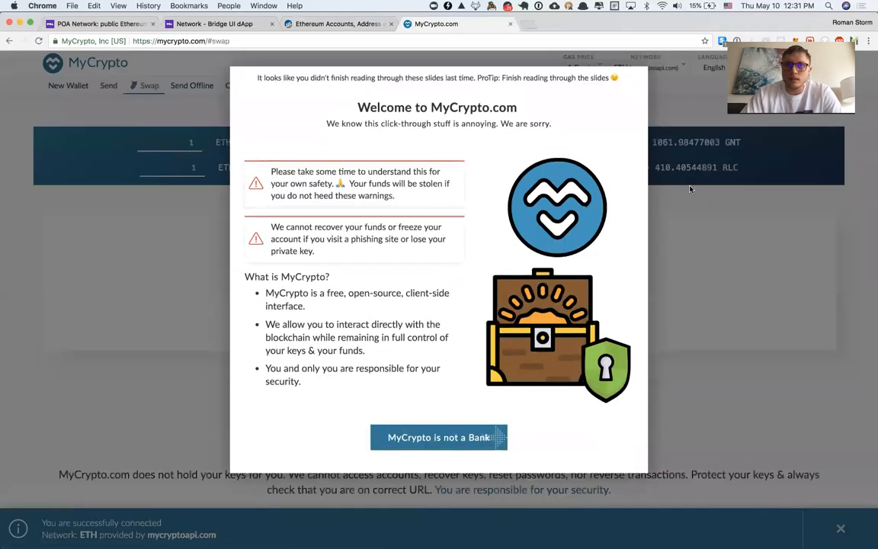
pyautogui.click(690, 186)
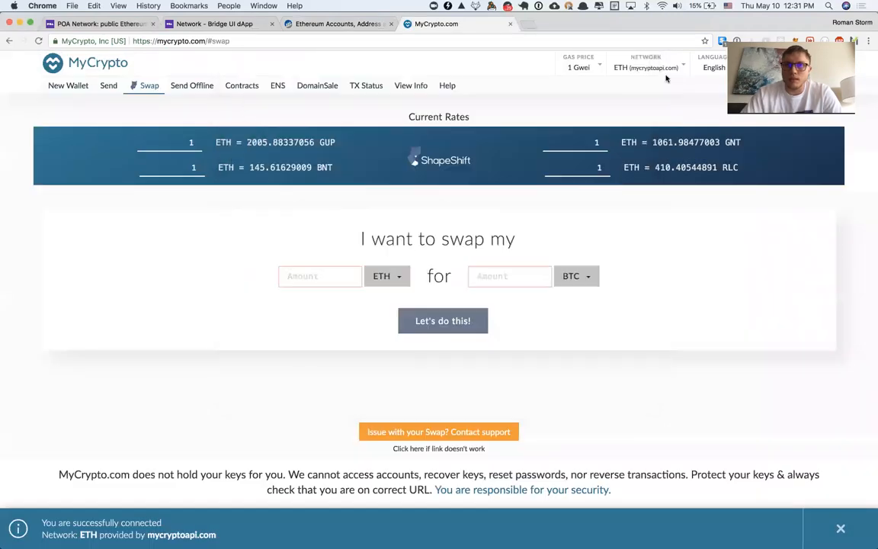
# Switch the MyCrypto network to ETH (infura.io) and open the contract interaction page.
pyautogui.click(665, 68)
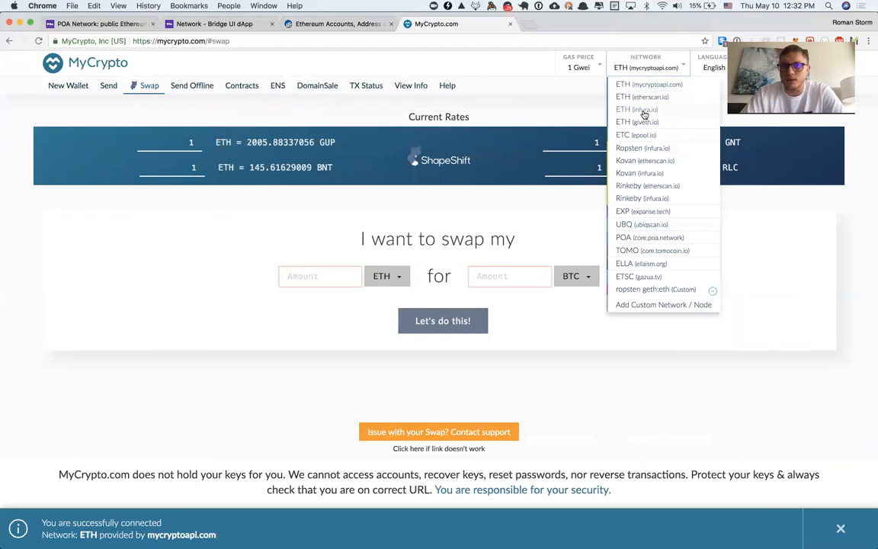
pyautogui.click(644, 110)
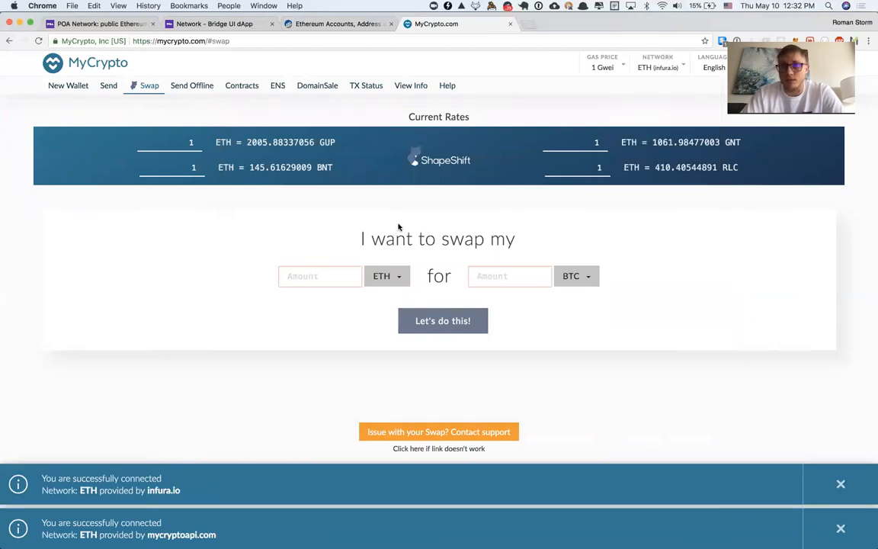
pyautogui.click(244, 87)
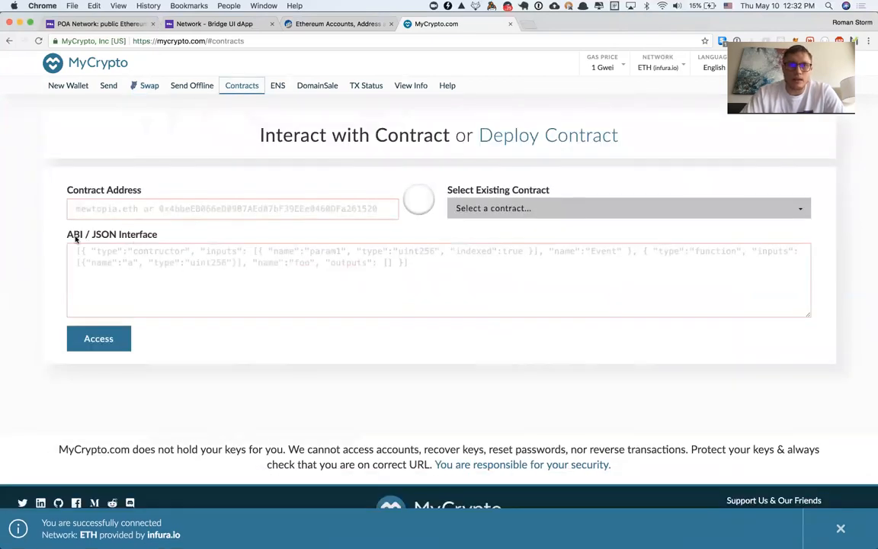
# Paste the copied ABI into the ABI / JSON Interface field and enlarge the field vertically.
pyautogui.click(111, 256)
pyautogui.hotkey('ctrl', 'v')
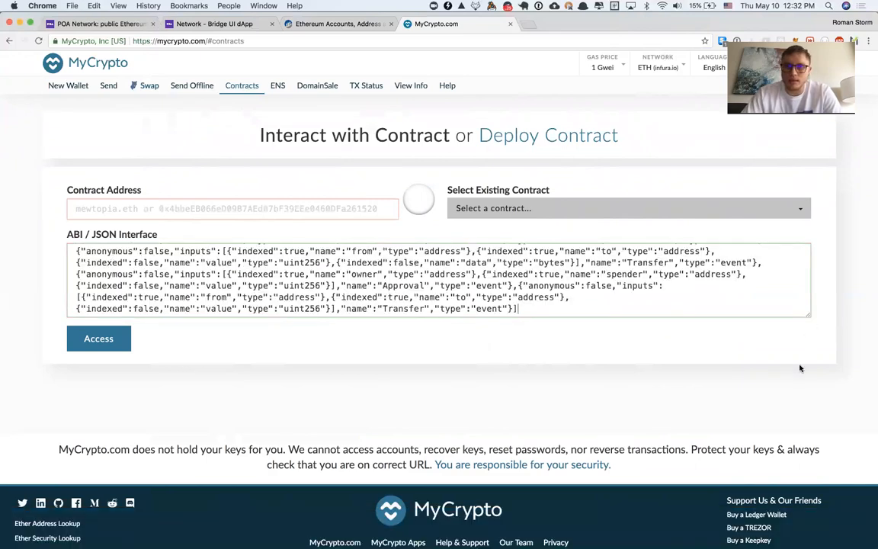
pyautogui.moveTo(810, 318); pyautogui.dragTo(810, 366)
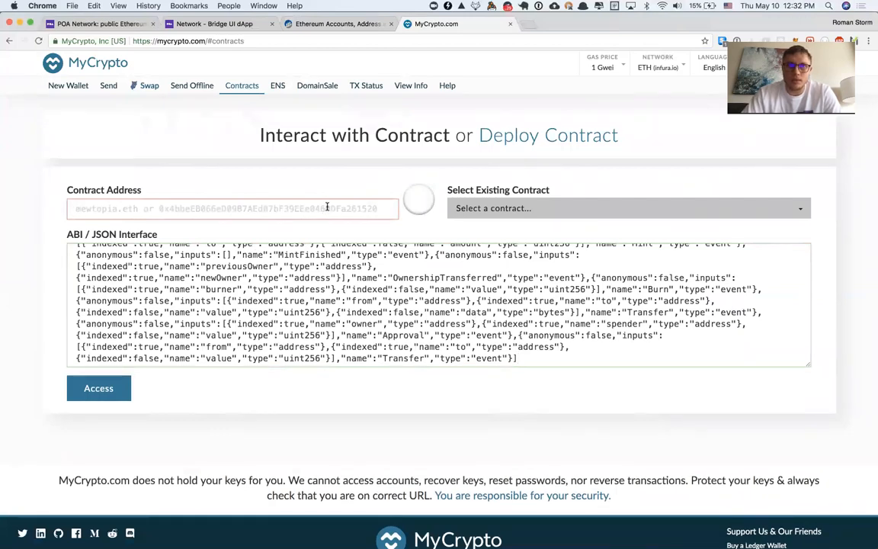
# Copy the token contract address 0x6758B7d441a9739b98552B373703d8d3d14f9e62 from Etherscan into MyCrypto's Contract Address field.
pyautogui.hotkey('ctrl', 'shift', 'Tab')
pyautogui.scroll(5, 141, 162)
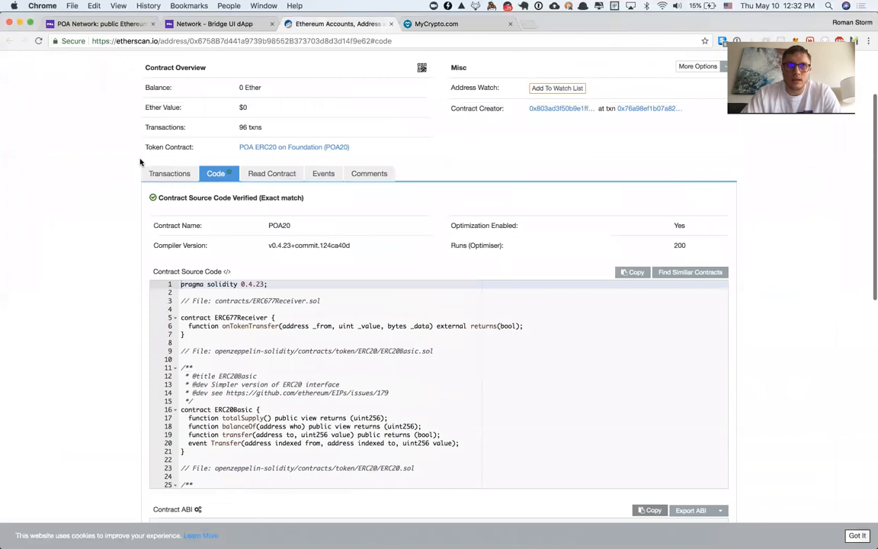
pyautogui.doubleClick(222, 108)
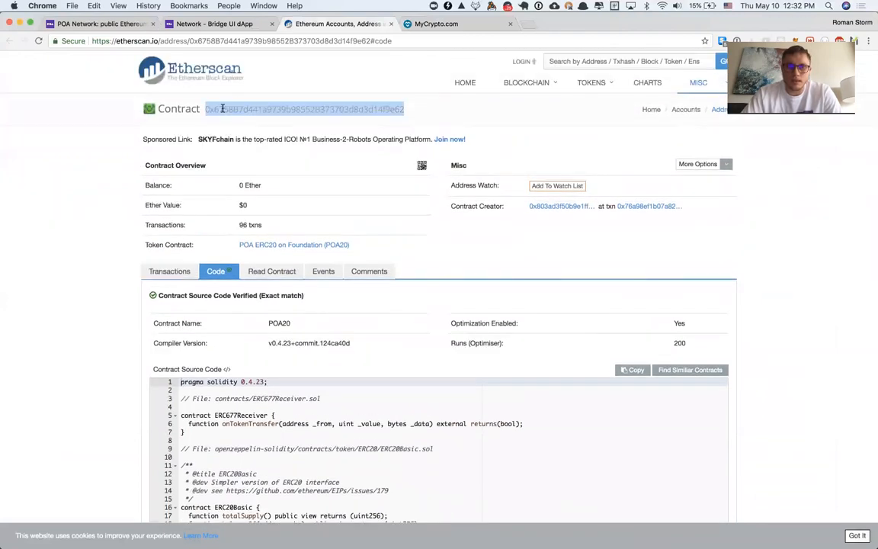
pyautogui.press('super+c')
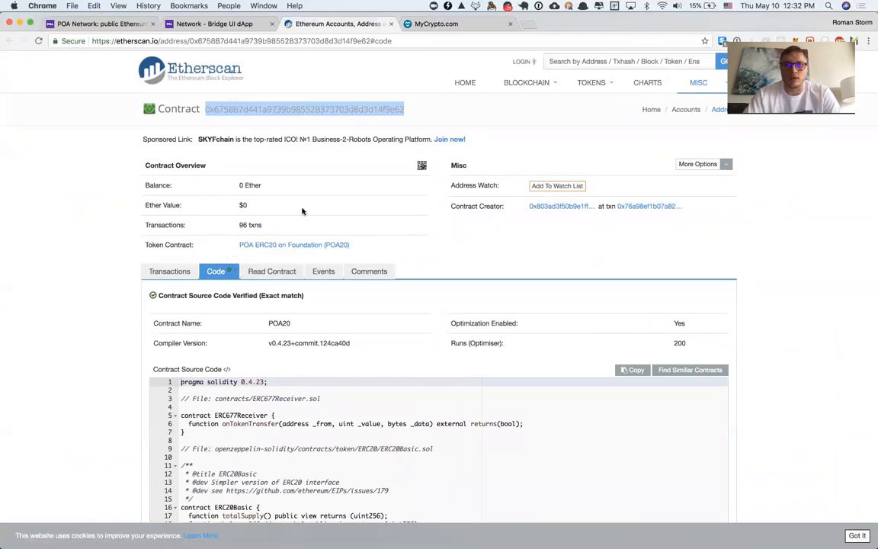
pyautogui.hotkey('ctrl', 'Tab')
pyautogui.click(276, 209)
pyautogui.press('super+v')
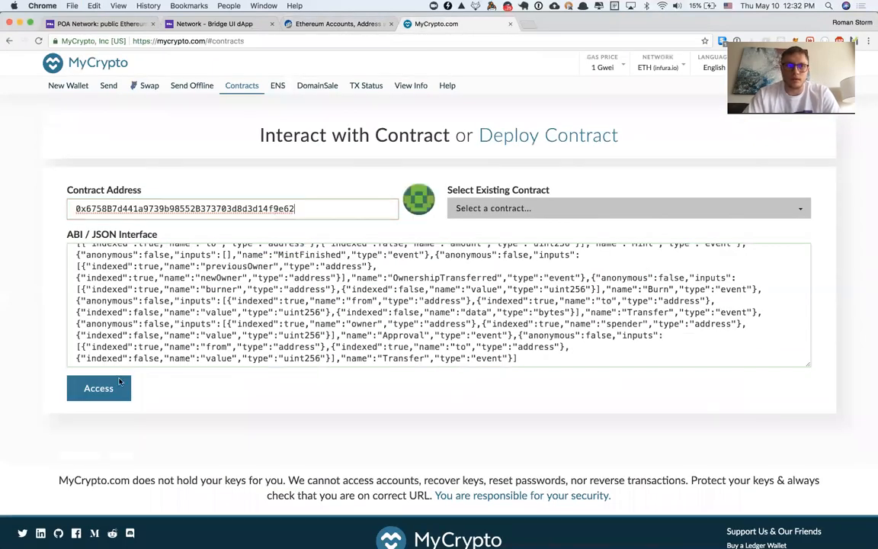
# Access the POA20 contract and choose its transferAndCall function.
pyautogui.click(105, 391)
pyautogui.scroll(-3, 177, 439)
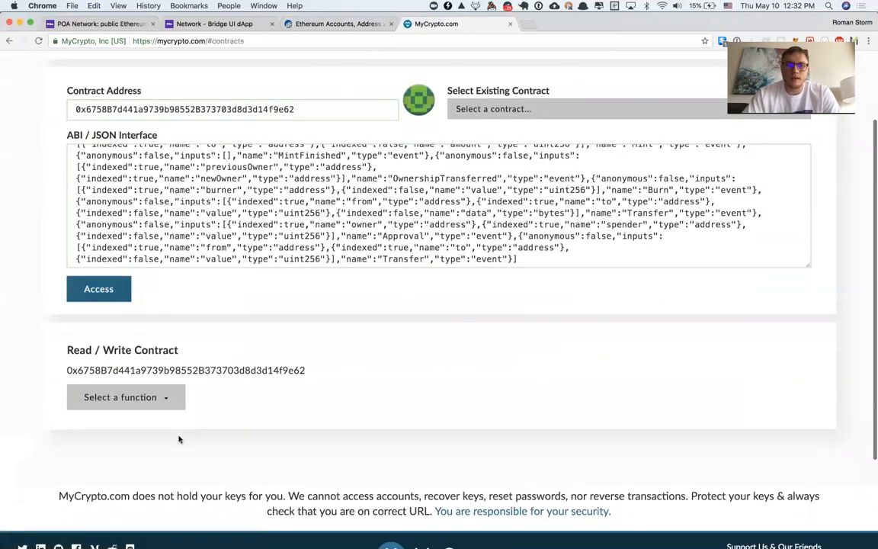
pyautogui.click(157, 355)
pyautogui.scroll(-2, 165, 355)
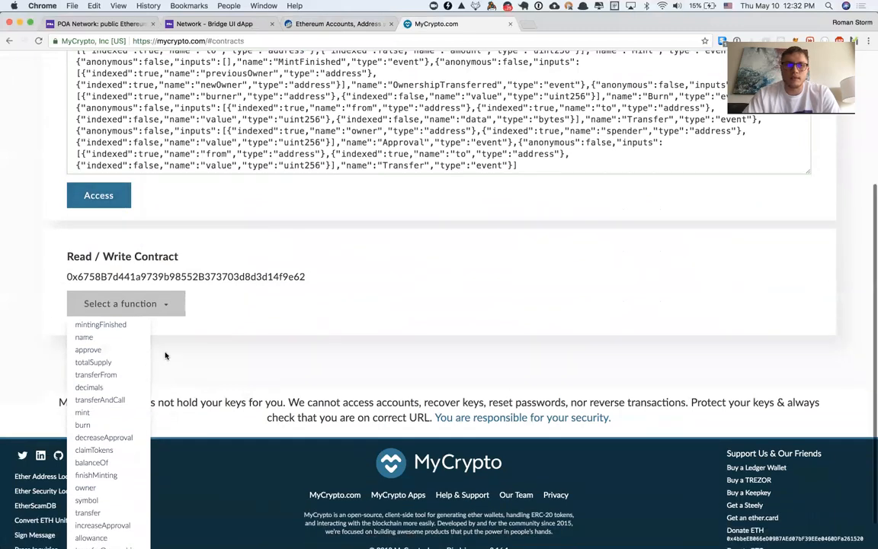
pyautogui.scroll(-1, 165, 355)
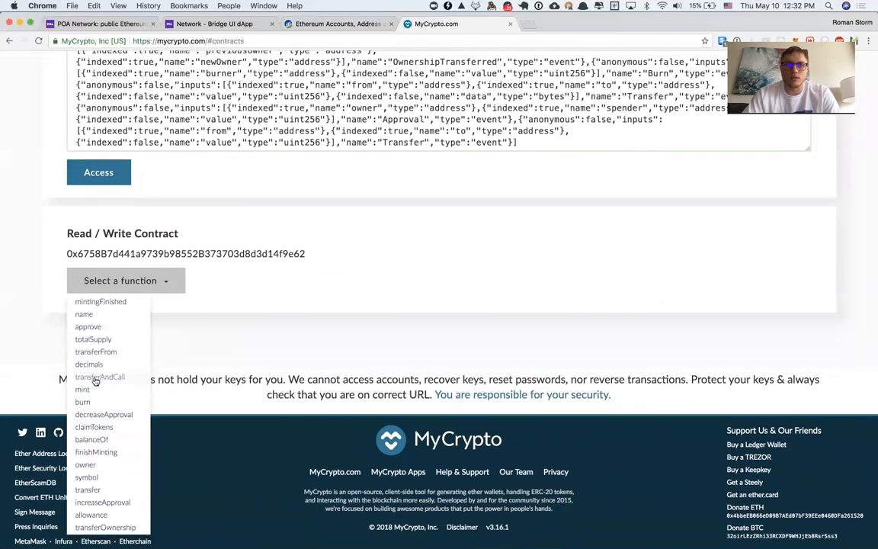
pyautogui.click(97, 378)
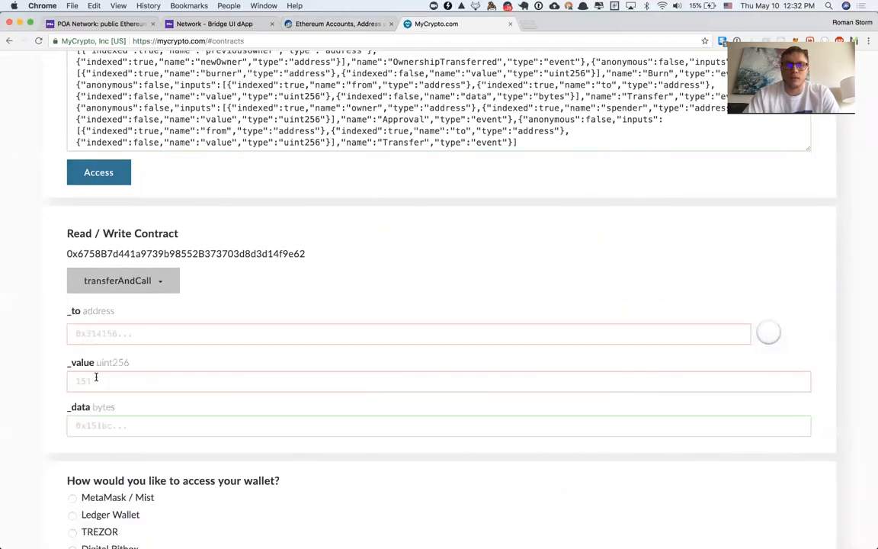
# Open the Bridge Foreign Address on Etherscan and copy 0xd819E948b14cA6AAD2b7Ffd333cCDf732b129EeD into the function's _to address field.
pyautogui.click(170, 326)
pyautogui.scroll(-3, 169, 326)
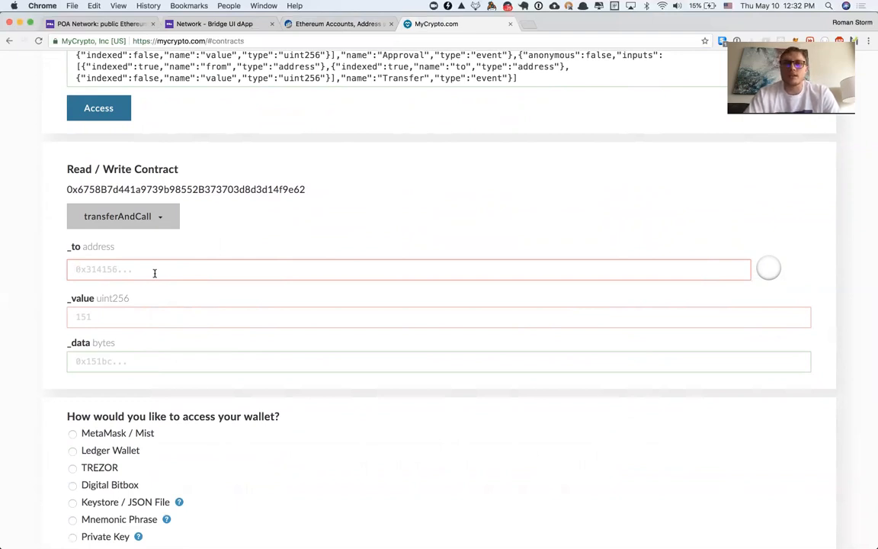
pyautogui.hotkey('ctrl', 'shift', 'Tab')
pyautogui.hotkey('ctrl', 'shift', 'Tab')
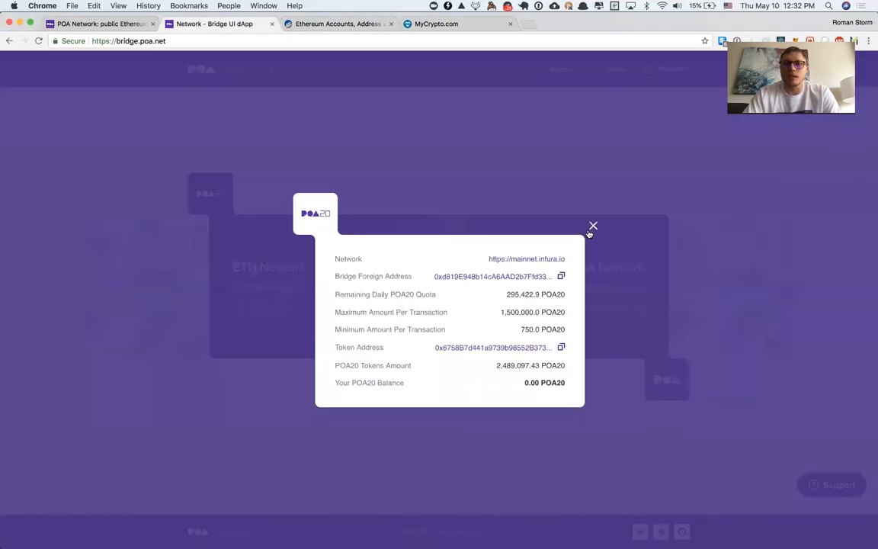
pyautogui.moveTo(338, 276); pyautogui.dragTo(412, 276)
pyautogui.click(411, 275)
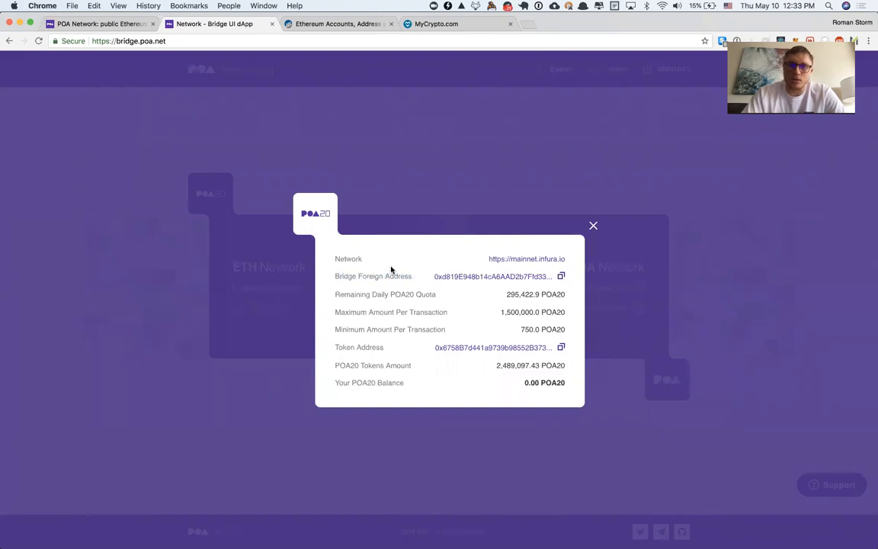
pyautogui.click(443, 277)
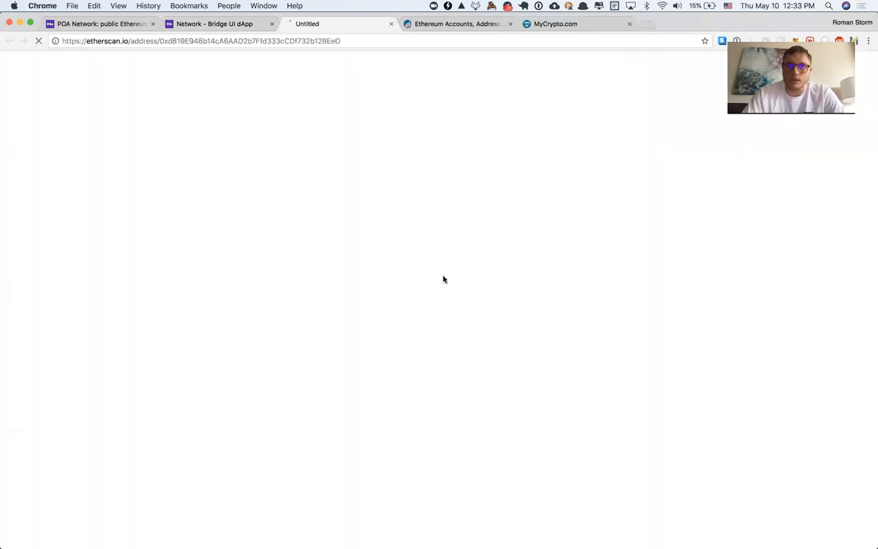
pyautogui.doubleClick(320, 115)
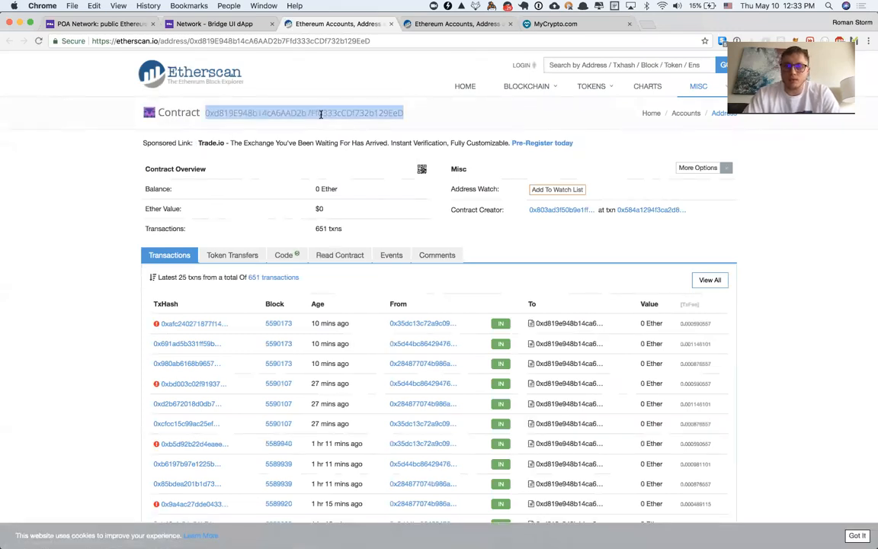
pyautogui.press('super+5')
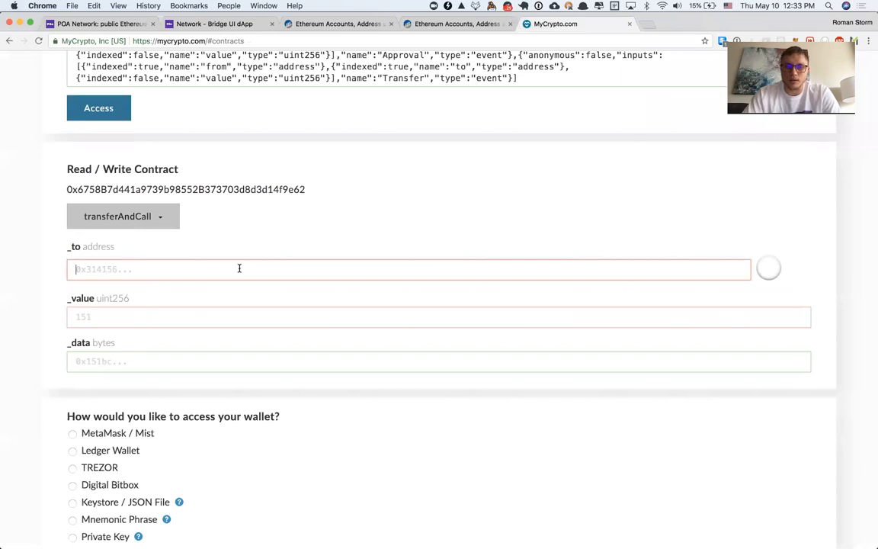
pyautogui.click(238, 268)
pyautogui.press('super+v')
# Check the minimum POA20 amount per transaction in the bridge's ETH Network details for the _value field.
pyautogui.click(195, 318)
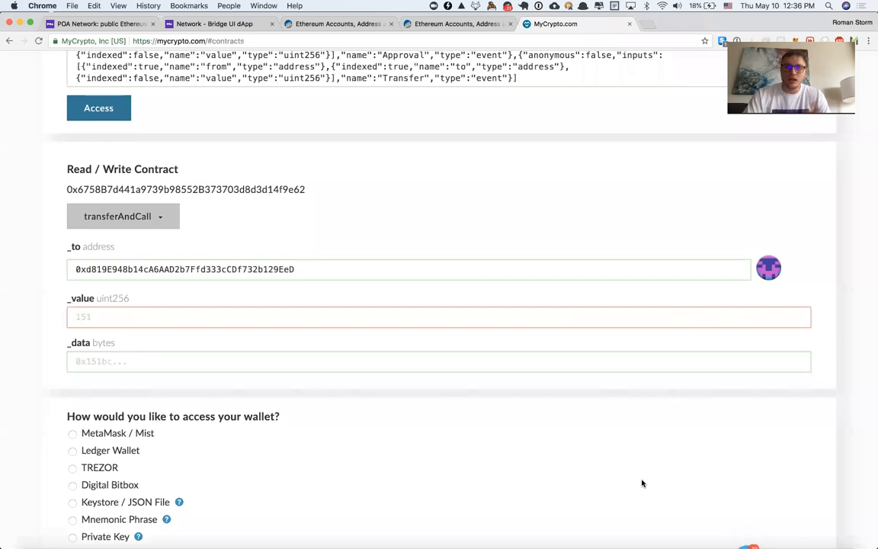
pyautogui.click(555, 315)
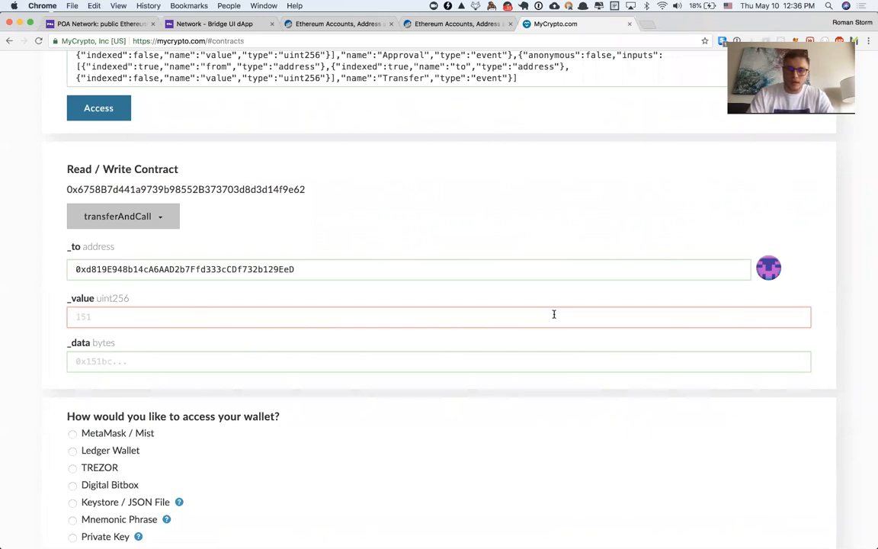
pyautogui.hotkey('ctrl', 'shift', 'Tab')
pyautogui.hotkey('ctrl', 'shift', 'Tab')
pyautogui.hotkey('ctrl', 'shift', 'Tab')
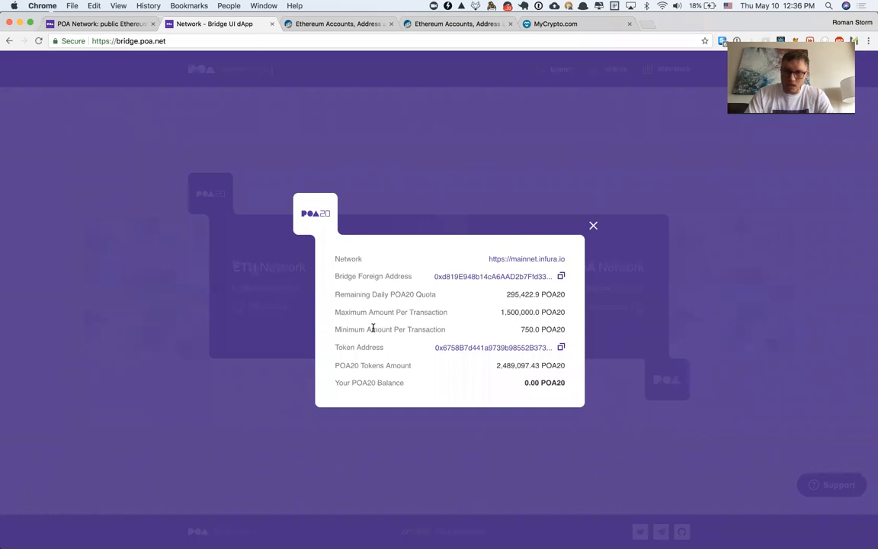
pyautogui.moveTo(443, 332); pyautogui.dragTo(368, 330)
pyautogui.moveTo(519, 339); pyautogui.dragTo(549, 327)
pyautogui.click(556, 328)
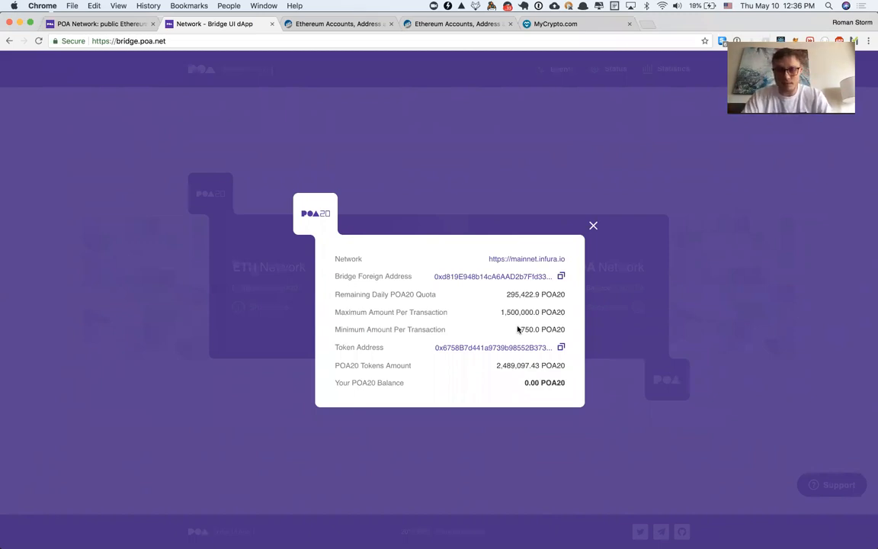
# Search the web for "ether to wei" in a new tab and open the EtherConverter.online unit converter.
pyautogui.press('cmd+t')
pyautogui.write('ether wo')
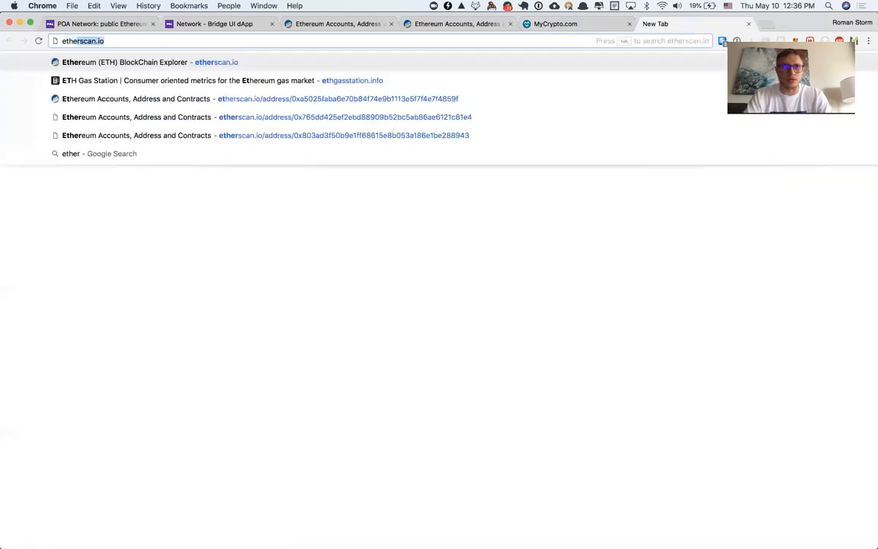
pyautogui.press('BackSpace')
pyautogui.press('BackSpace')
pyautogui.write('to wei')
pyautogui.press('Return')
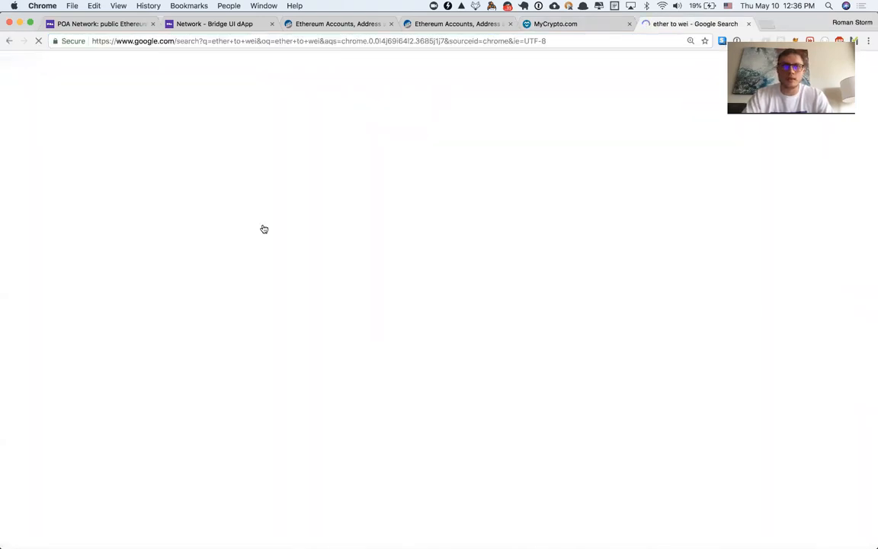
pyautogui.click(162, 158)
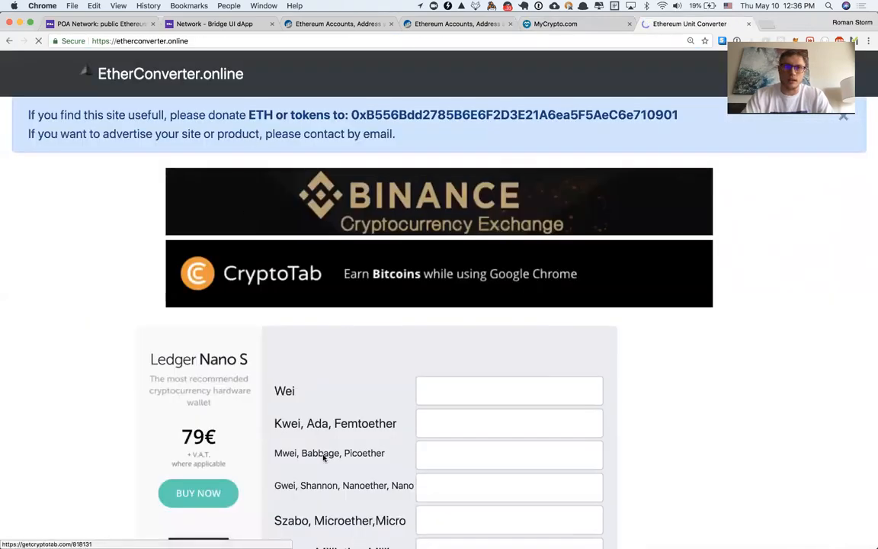
# Convert 750 Ether to its equivalent units in the converter.
pyautogui.scroll(-5, 324, 456)
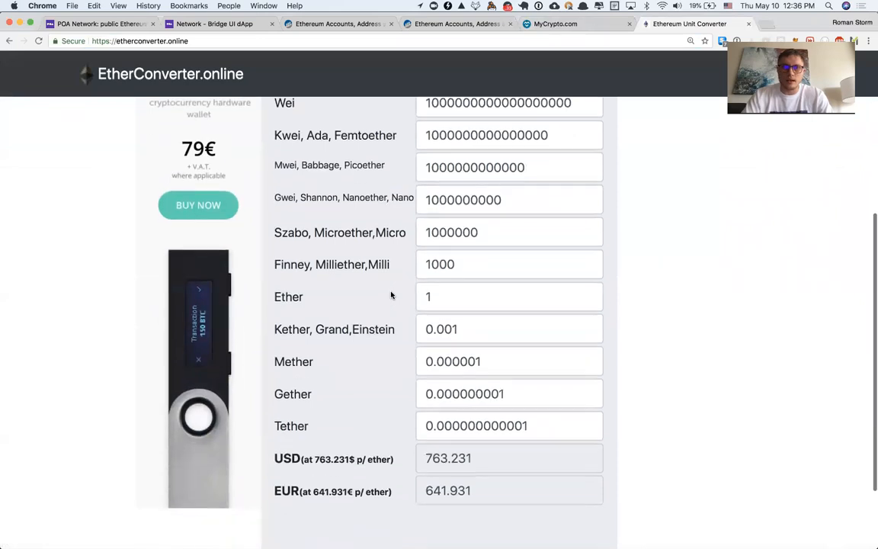
pyautogui.doubleClick(446, 296)
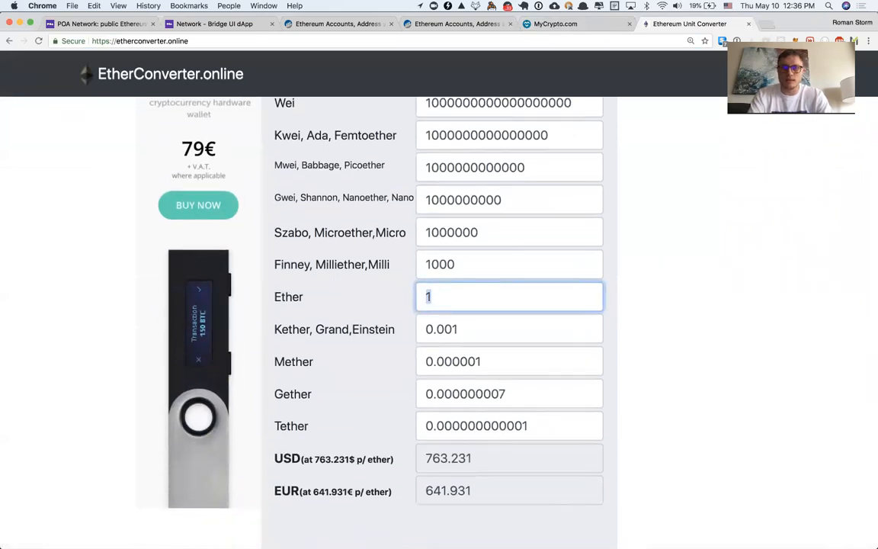
pyautogui.write('750')
pyautogui.scroll(1, 457, 113)
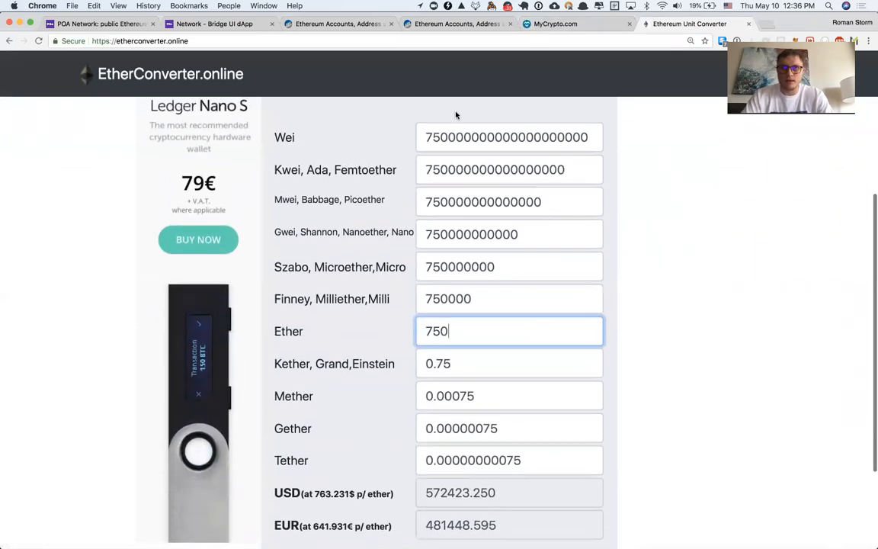
pyautogui.doubleClick(448, 135)
pyautogui.press('super+c')
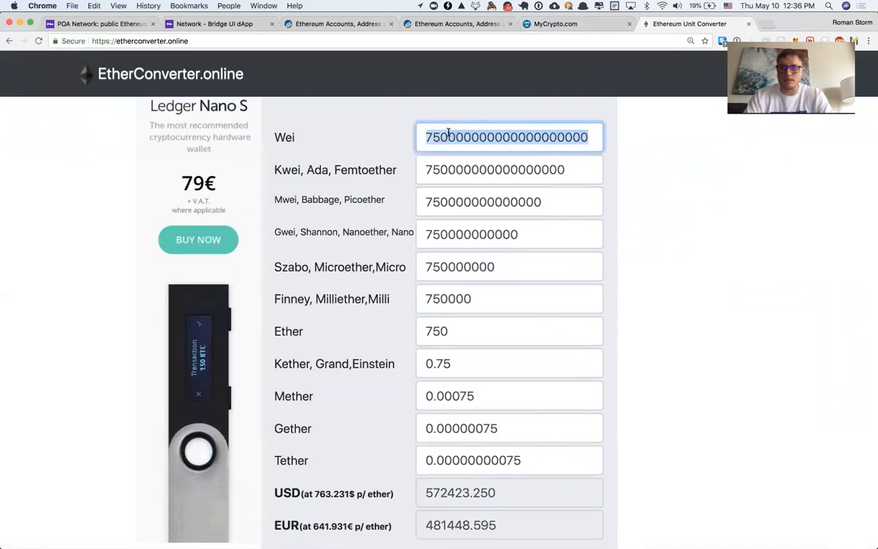
pyautogui.press('super+alt+Left')
pyautogui.click(295, 311)
pyautogui.press('super+v')
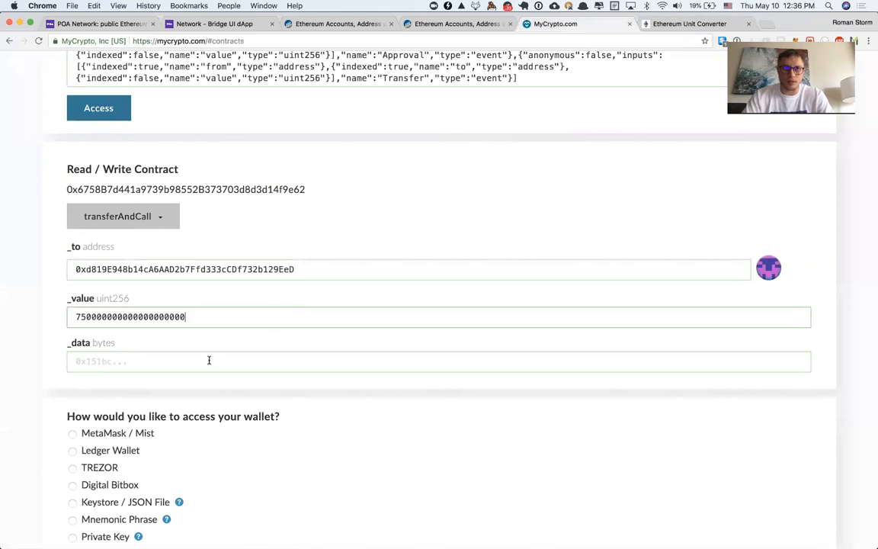
# Choose Keystore / JSON File as the wallet access method for the contract call.
pyautogui.scroll(-1, 203, 352)
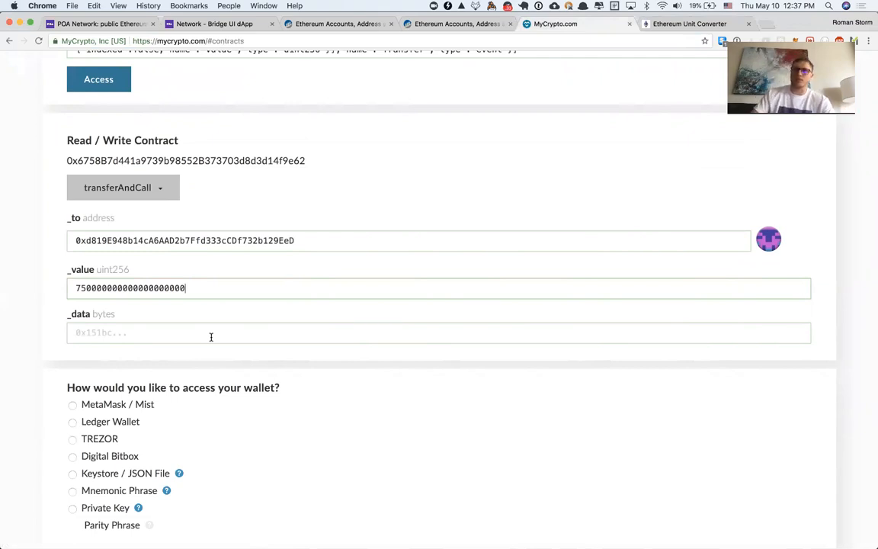
pyautogui.scroll(-1, 211, 337)
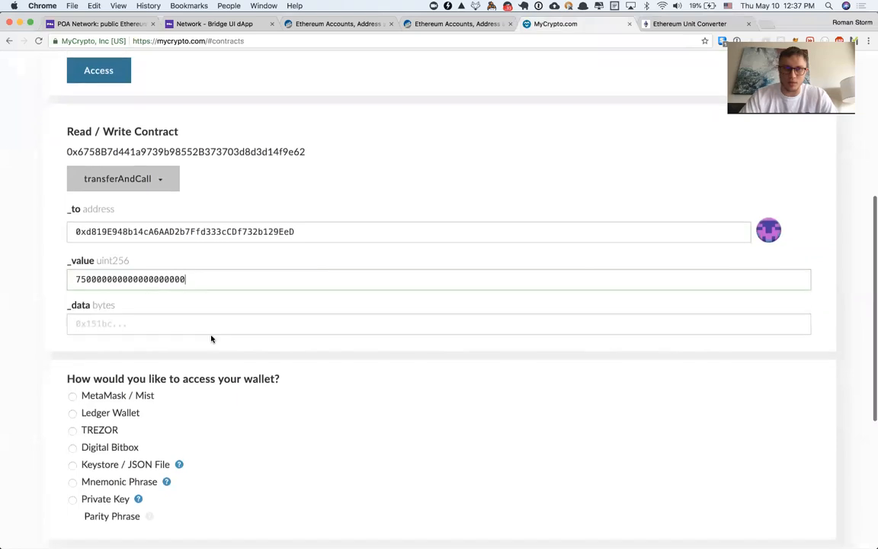
pyautogui.scroll(-1, 216, 327)
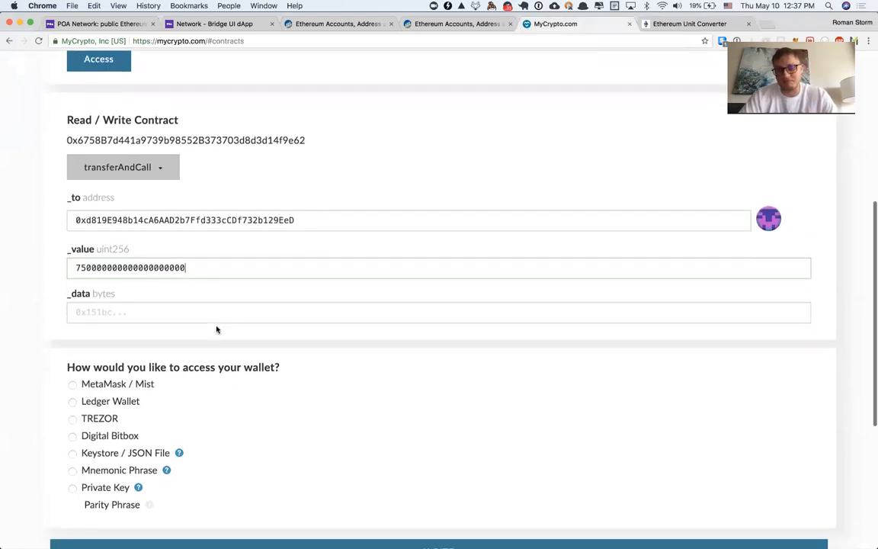
pyautogui.scroll(-4, 216, 329)
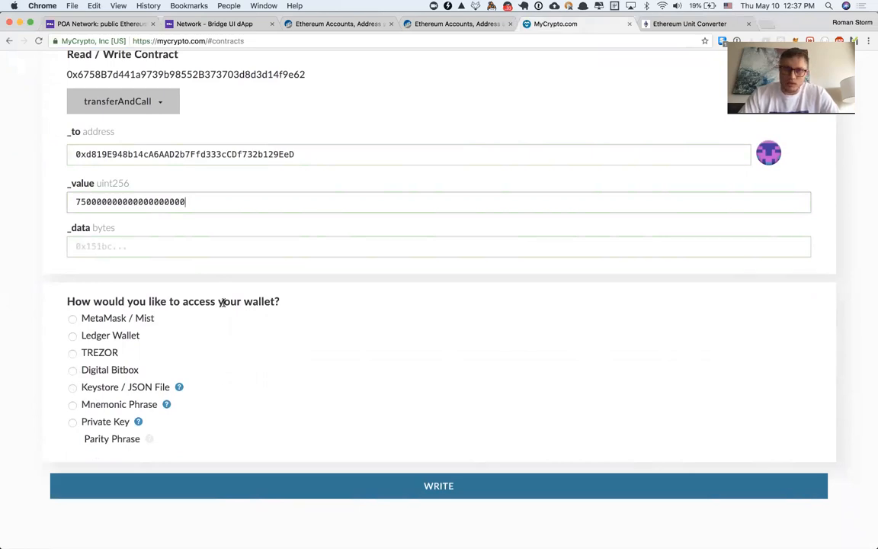
pyautogui.scroll(-1, 221, 302)
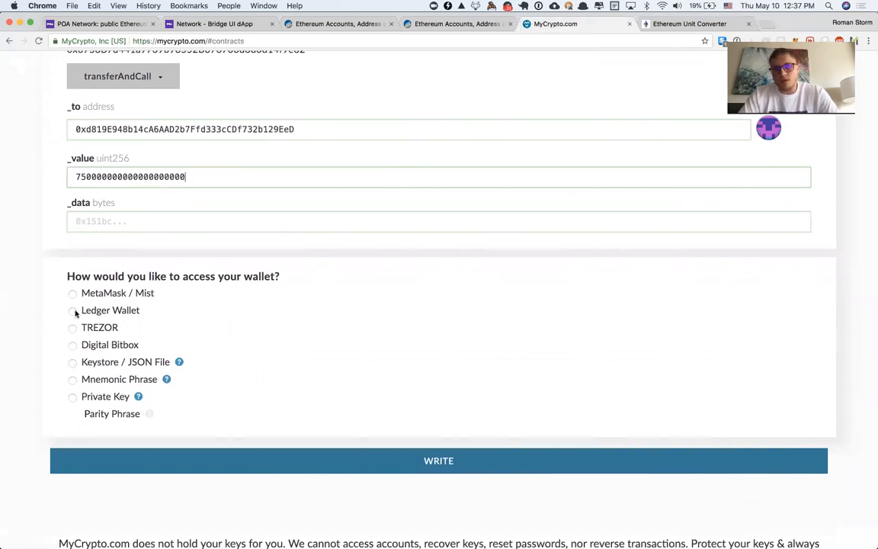
pyautogui.click(74, 363)
pyautogui.scroll(-3, 280, 337)
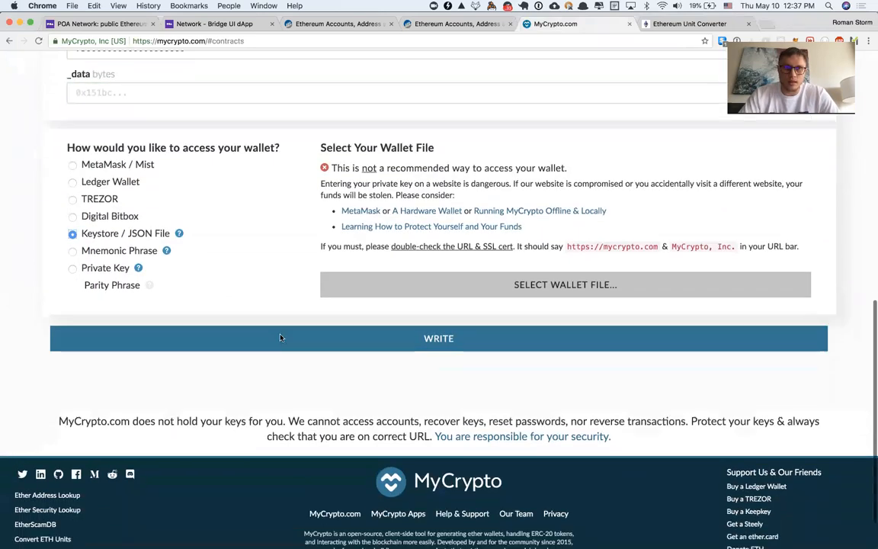
# Load the wallet file from the folder ~/repos/poanetwork/pre-release-bridge-setup/POA_POA20/.
pyautogui.click(382, 274)
pyautogui.click(409, 90)
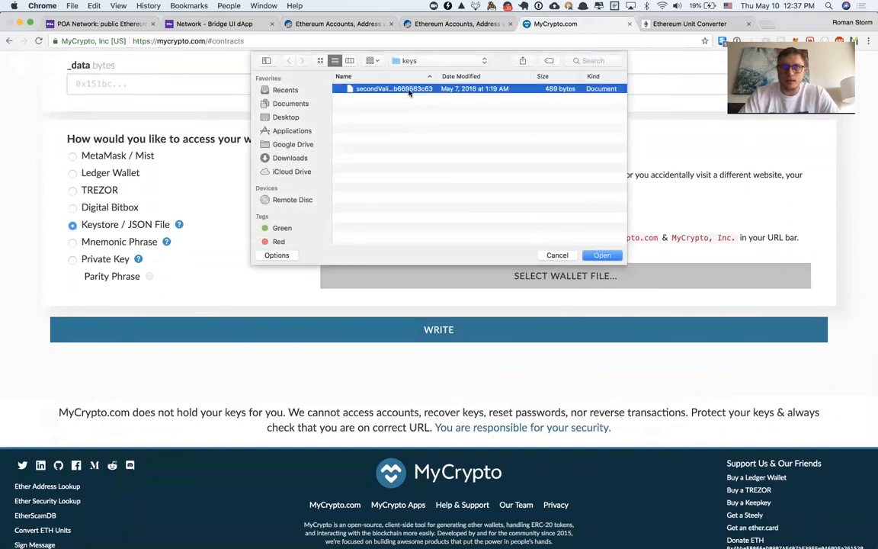
pyautogui.click(447, 61)
pyautogui.click(456, 63)
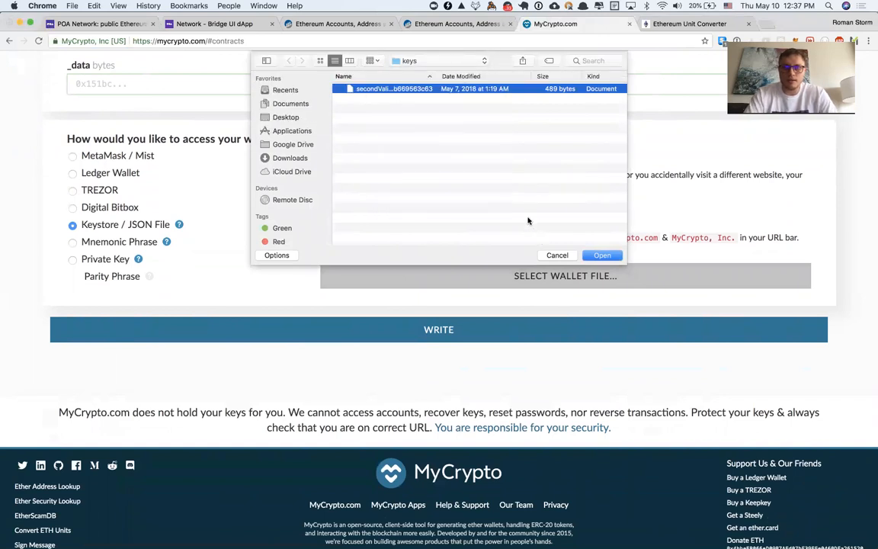
pyautogui.press('super+shift+g')
pyautogui.press('Right')
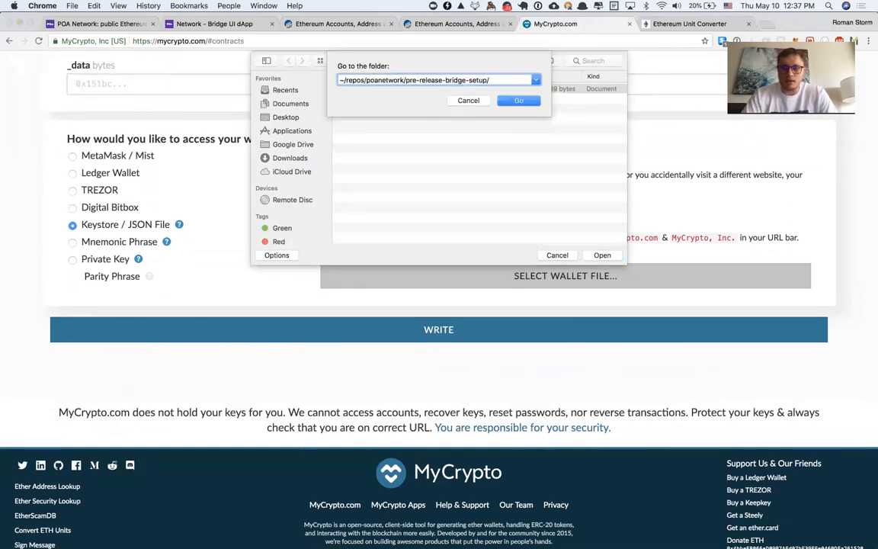
pyautogui.write('POA_POA20/')
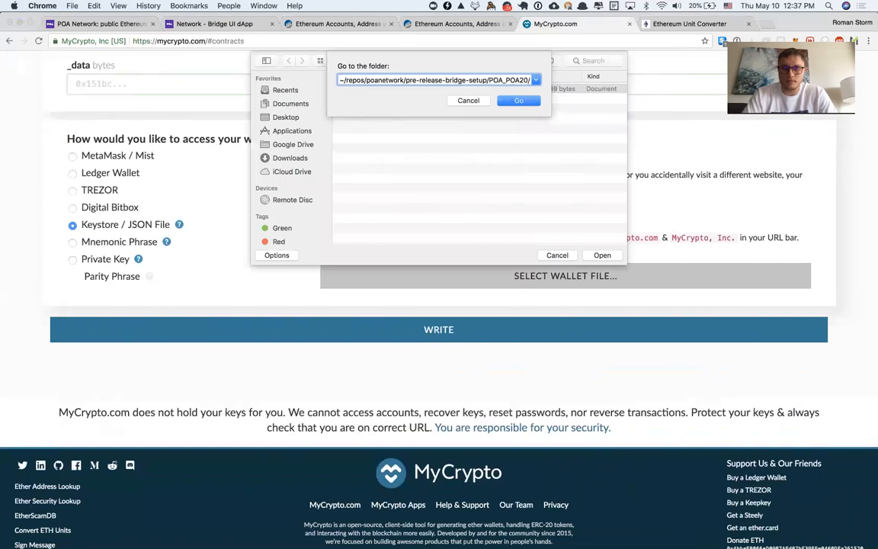
pyautogui.press('Return')
pyautogui.doubleClick(404, 89)
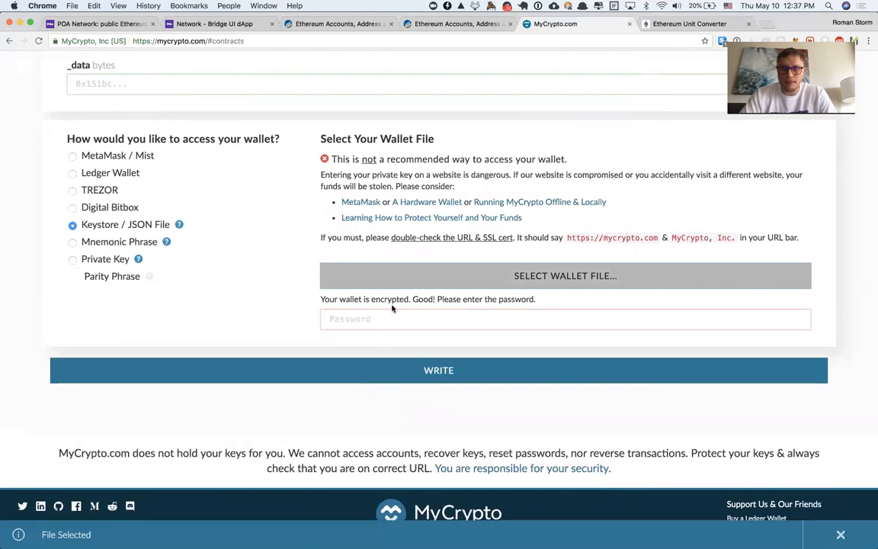
# Enter the wallet password and unlock the wallet.
pyautogui.write('p••••••••••••')
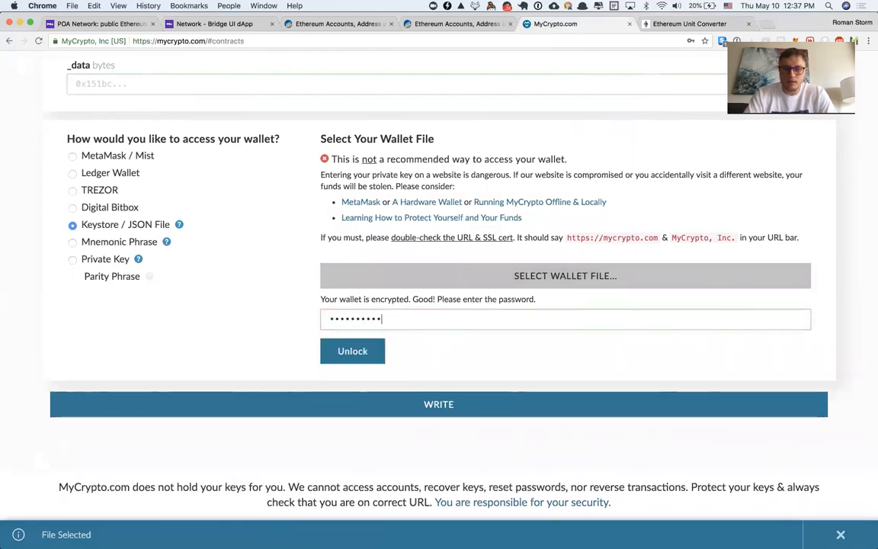
pyautogui.scroll(-2, 351, 305)
pyautogui.click(351, 289)
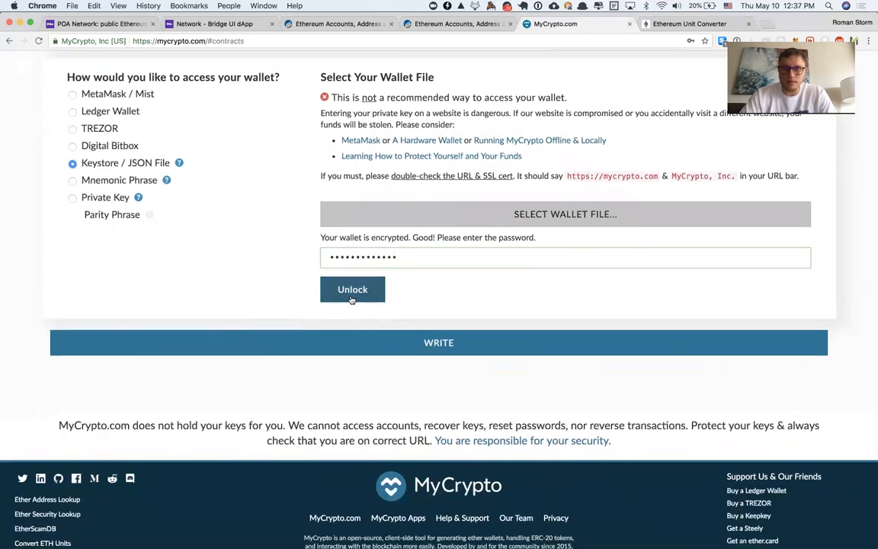
pyautogui.click(483, 194)
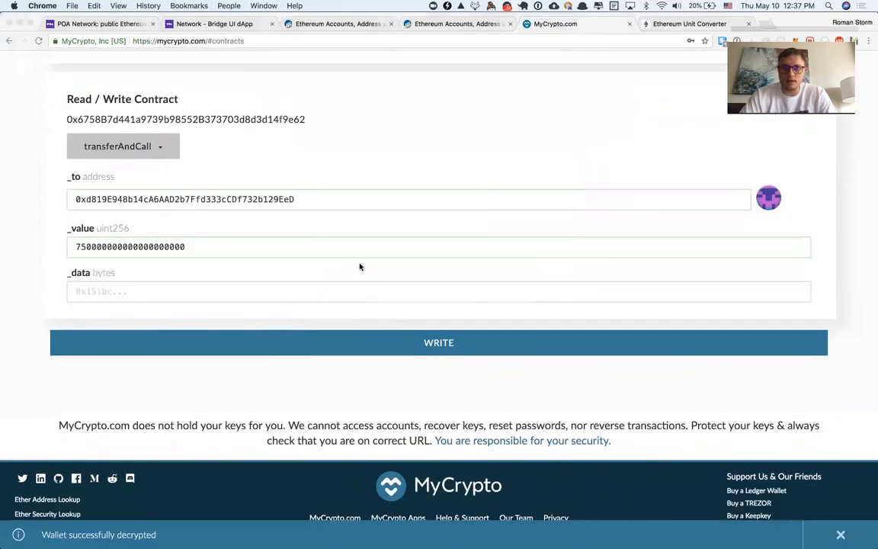
# Raise the gas price to 8.8 Gwei.
pyautogui.scroll(5, 345, 247)
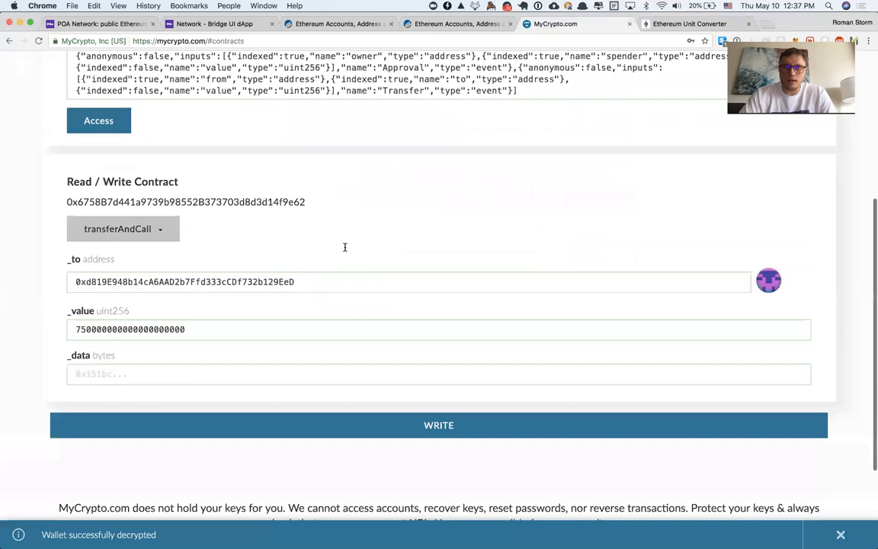
pyautogui.scroll(-1, 457, 137)
pyautogui.click(602, 67)
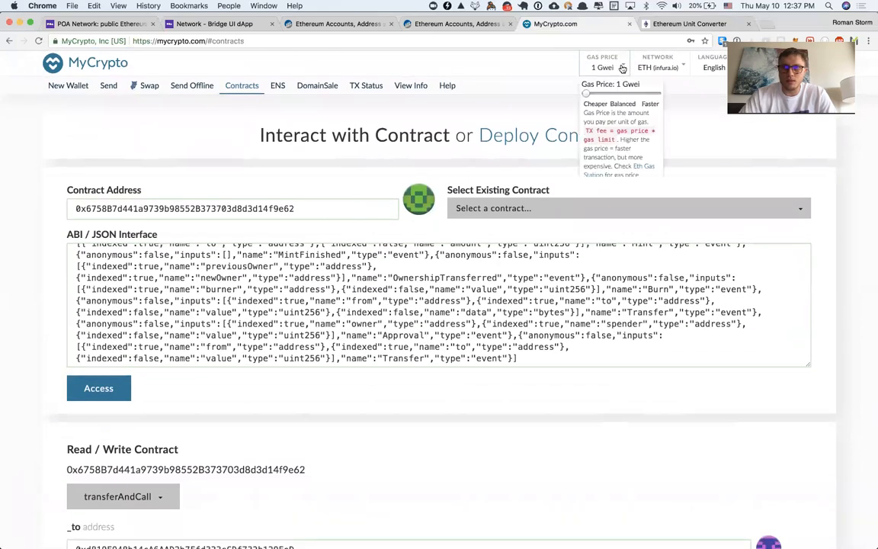
pyautogui.moveTo(587, 96); pyautogui.dragTo(595, 97)
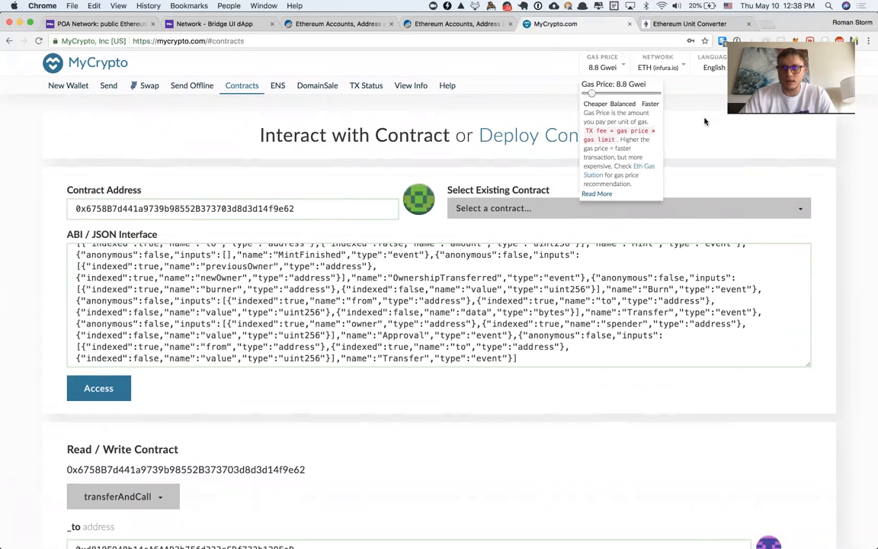
pyautogui.click(453, 373)
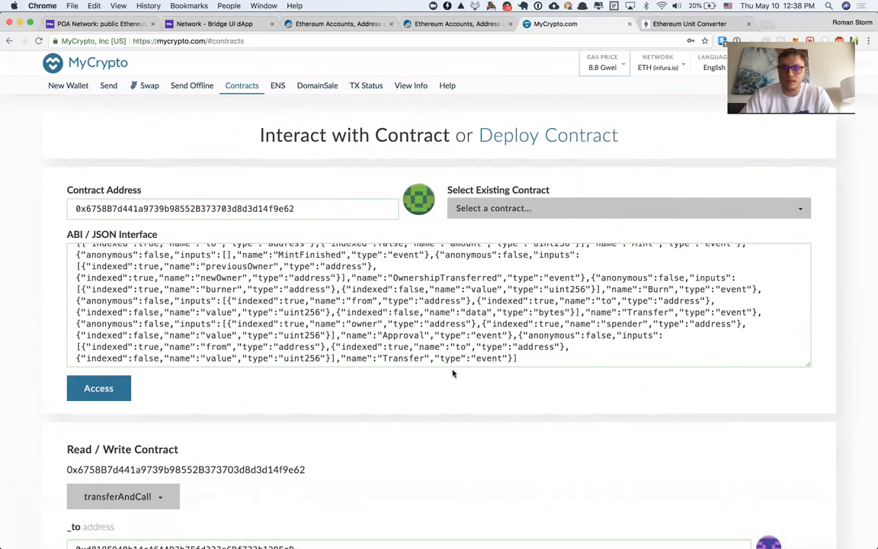
# Write the transferAndCall call to the contract, generating the transaction and confirming its broadcast to the ETH network.
pyautogui.scroll(-5, 401, 463)
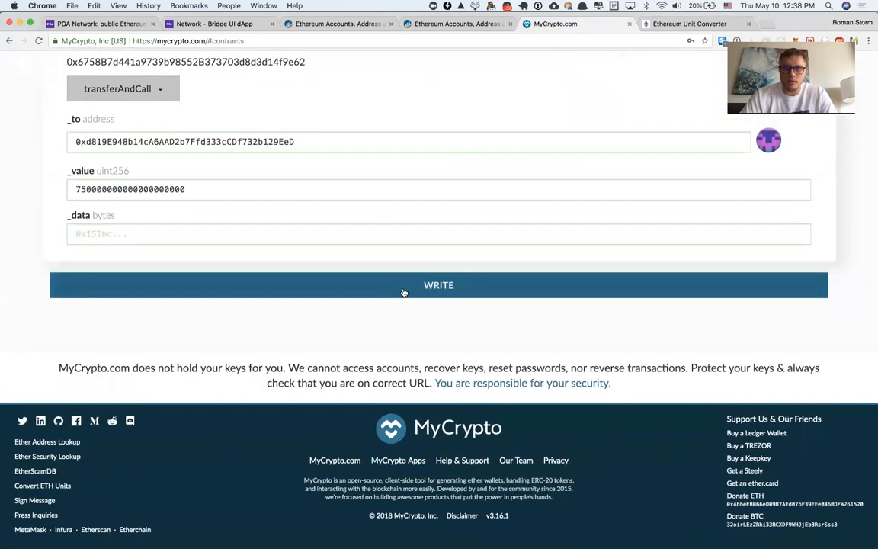
pyautogui.click(403, 288)
pyautogui.click(484, 194)
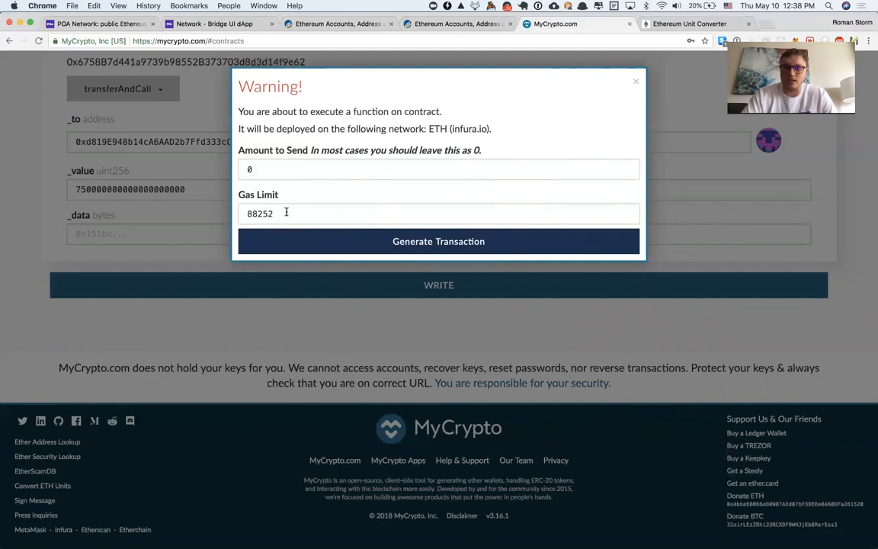
pyautogui.click(313, 243)
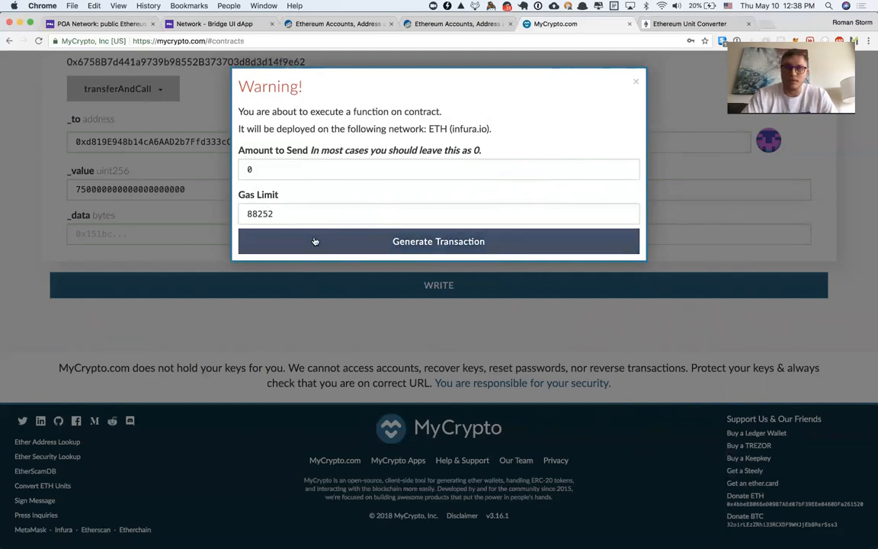
pyautogui.click(502, 351)
pyautogui.click(479, 192)
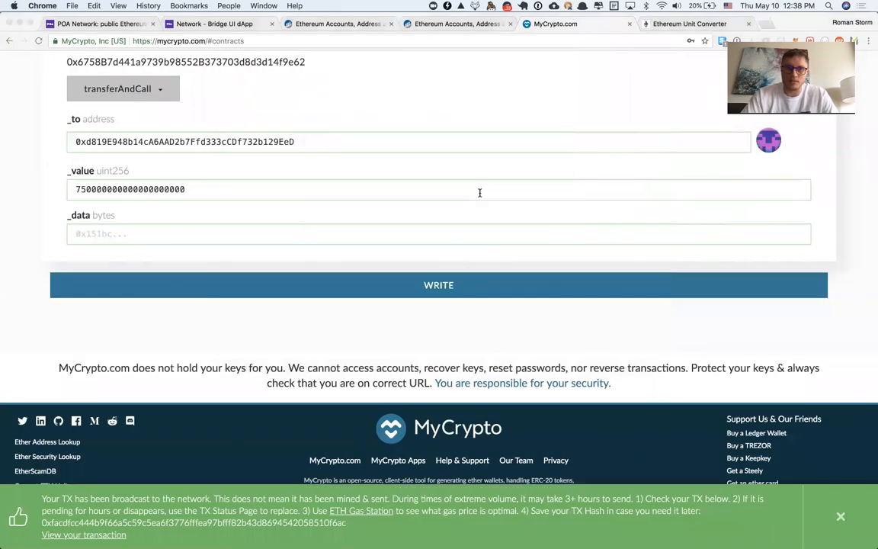
# Open the broadcast transaction on Etherscan and examine the senders and recipients of its token transfers.
pyautogui.click(84, 535)
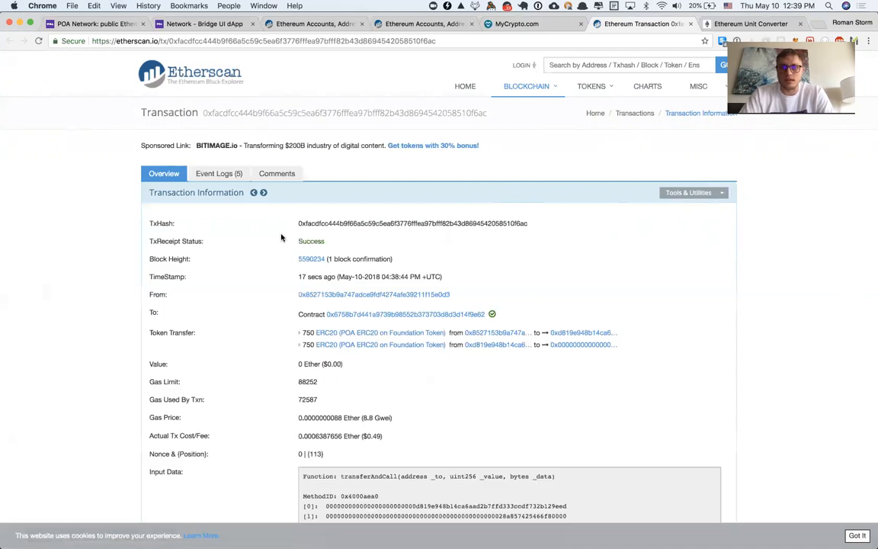
pyautogui.scroll(-3, 269, 308)
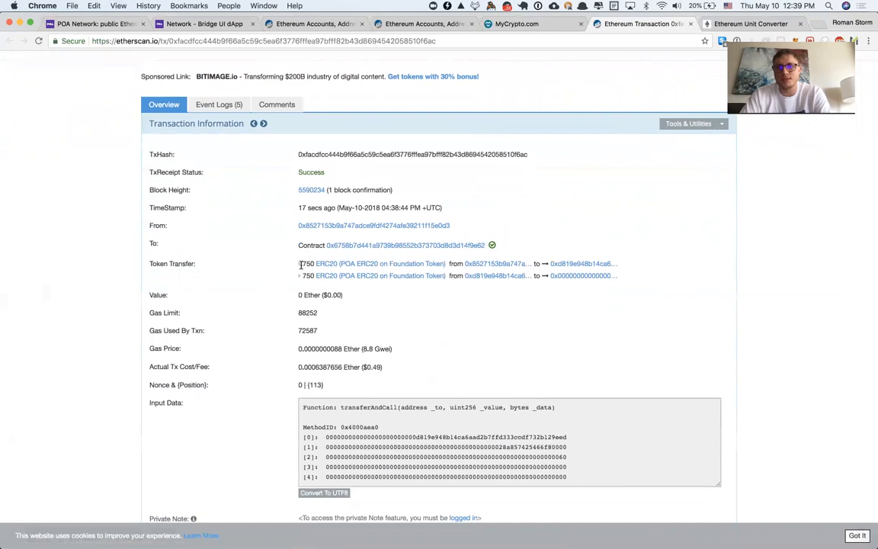
pyautogui.moveTo(294, 264); pyautogui.dragTo(620, 266)
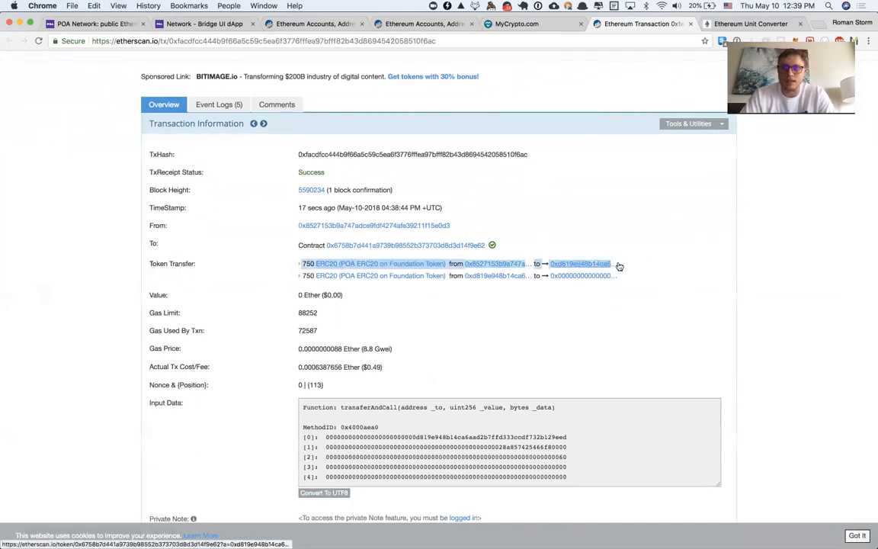
pyautogui.click(628, 225)
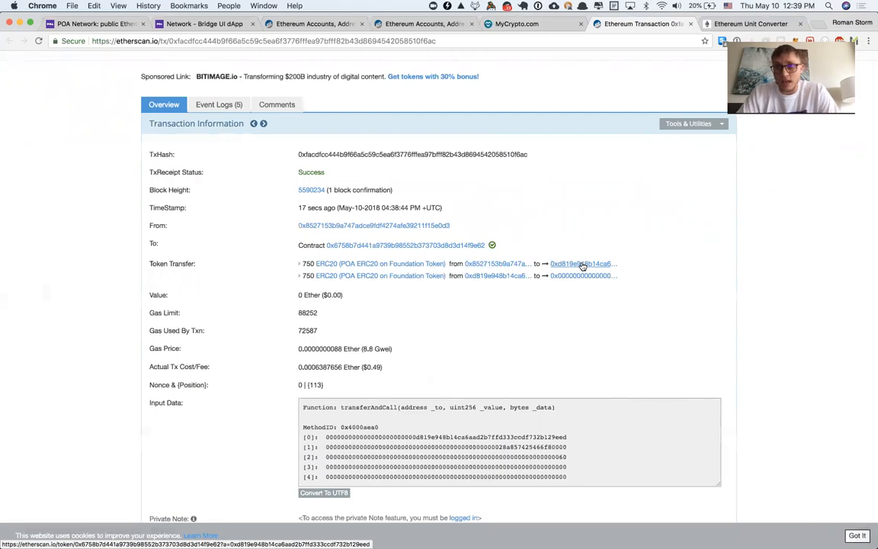
pyautogui.moveTo(455, 275); pyautogui.dragTo(645, 284)
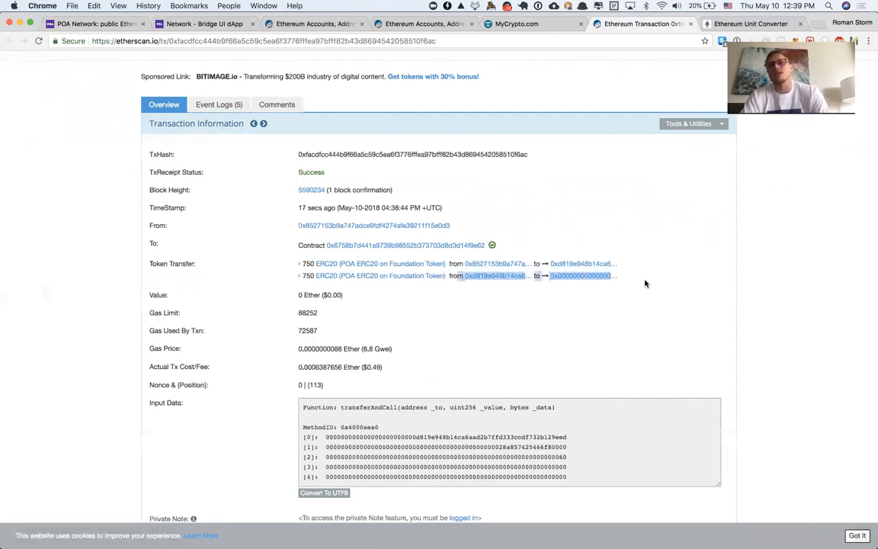
# Open the transaction's event logs and examine the Burn event's name and data value.
pyautogui.click(645, 284)
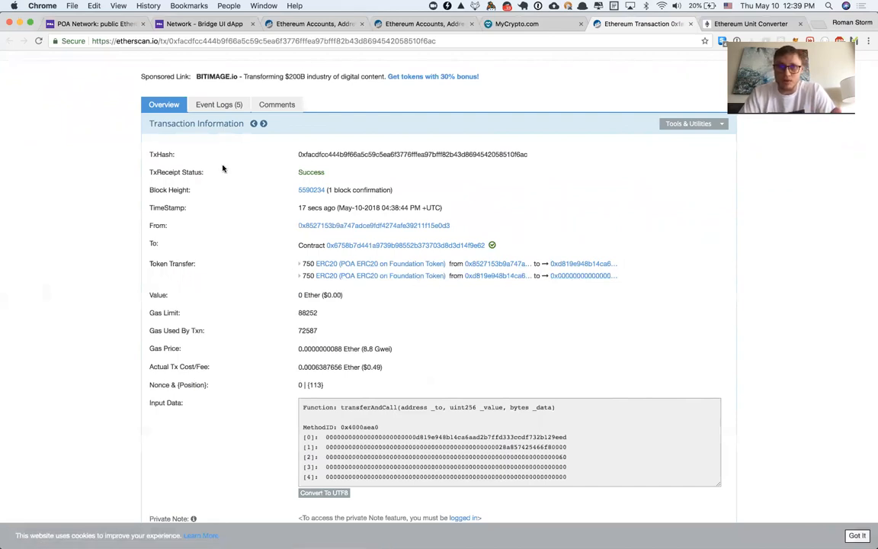
pyautogui.click(220, 112)
pyautogui.scroll(-5, 205, 259)
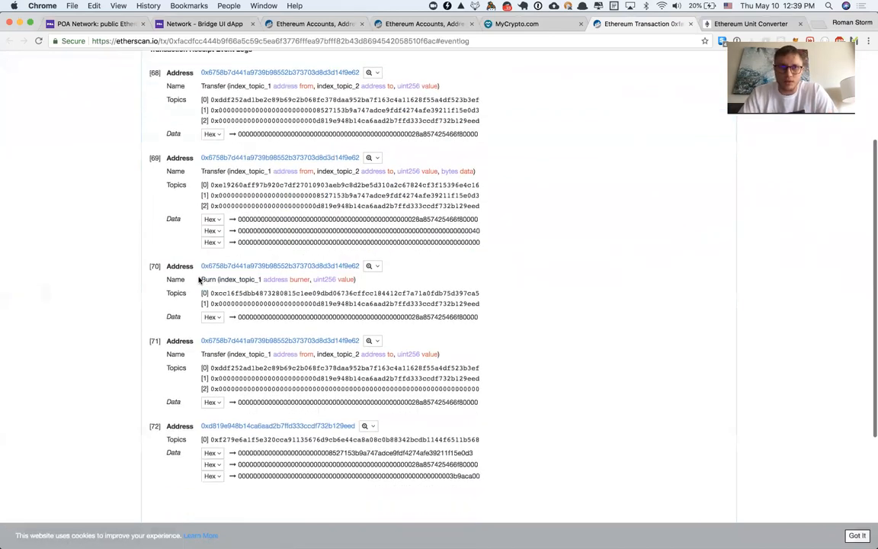
pyautogui.moveTo(202, 248); pyautogui.dragTo(218, 247)
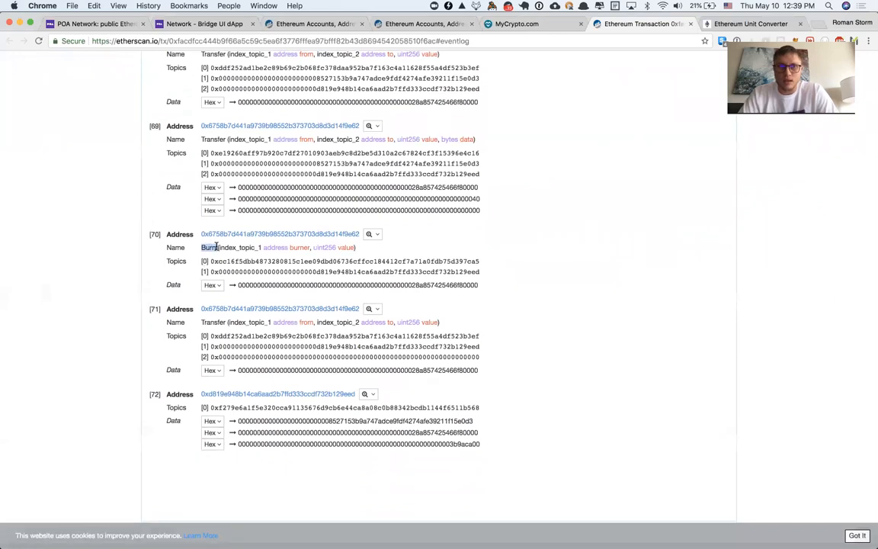
pyautogui.tripleClick(207, 247)
pyautogui.click(207, 247)
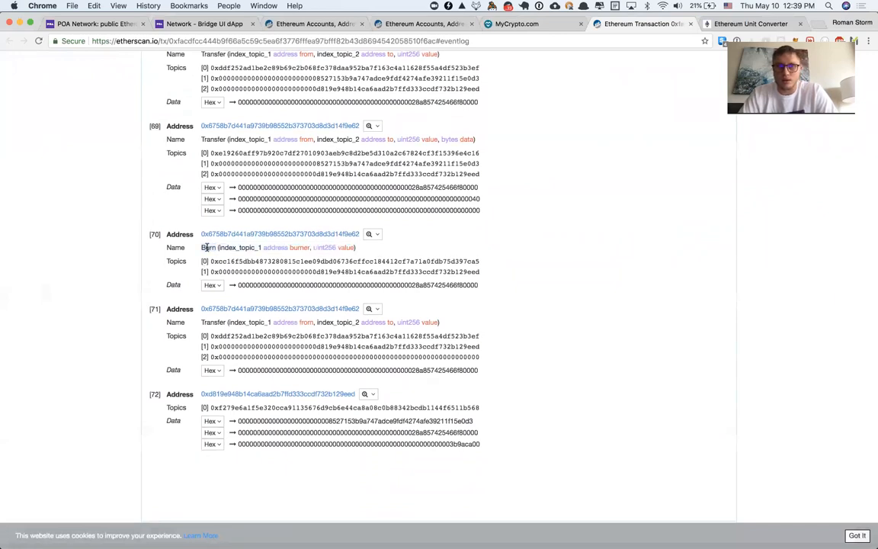
pyautogui.doubleClick(379, 286)
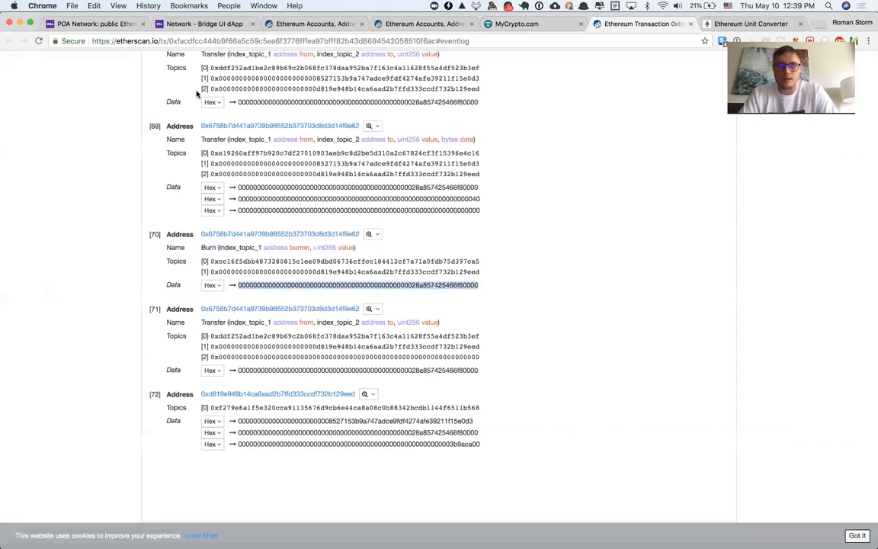
# From the transaction overview, open the first token transfer's recipient and view the POA20 token contract's page, refreshed.
pyautogui.scroll(5, 162, 220)
pyautogui.click(164, 172)
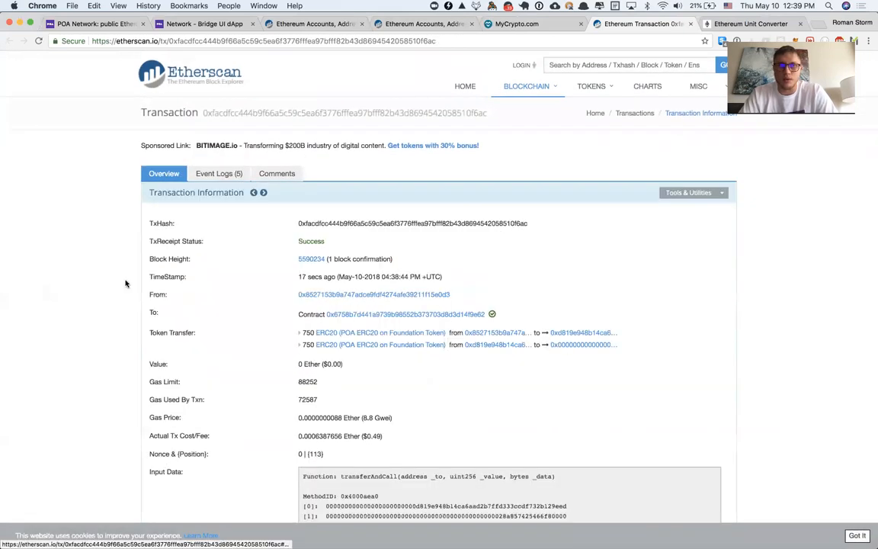
pyautogui.scroll(-5, 126, 282)
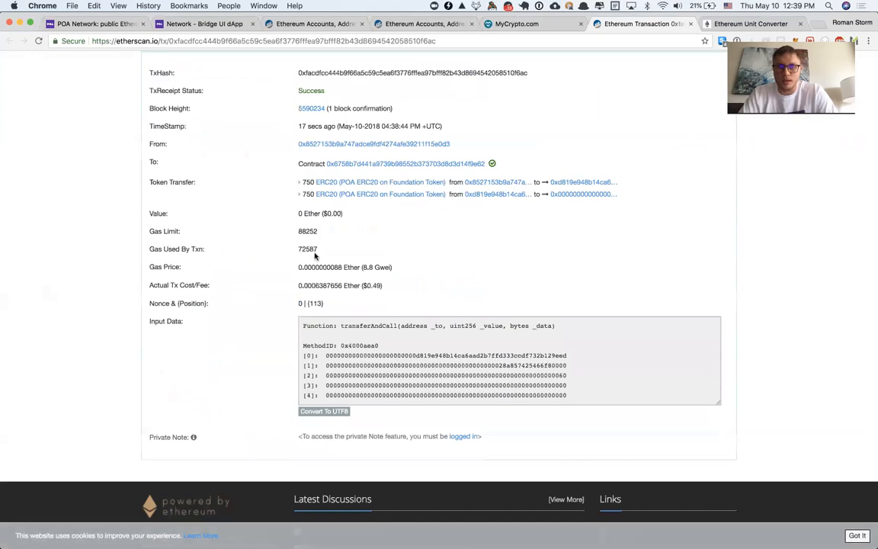
pyautogui.scroll(1, 315, 256)
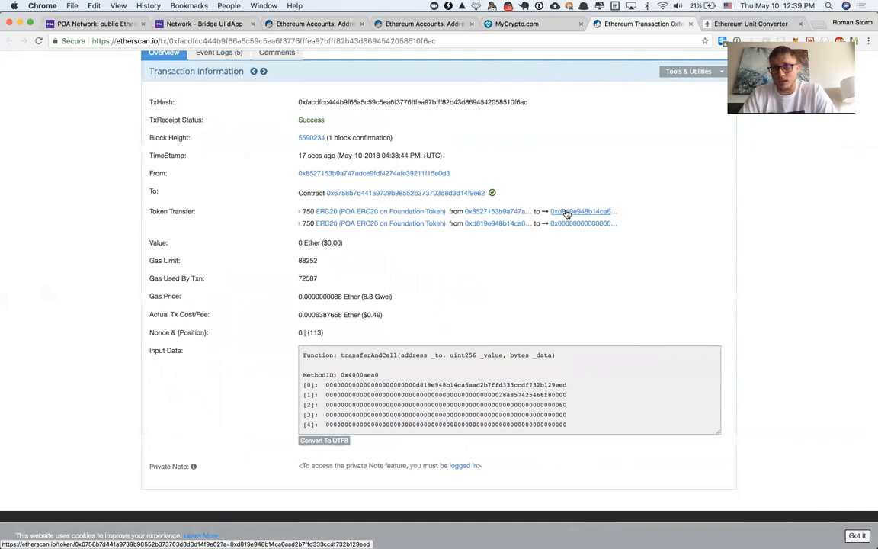
pyautogui.click(568, 214)
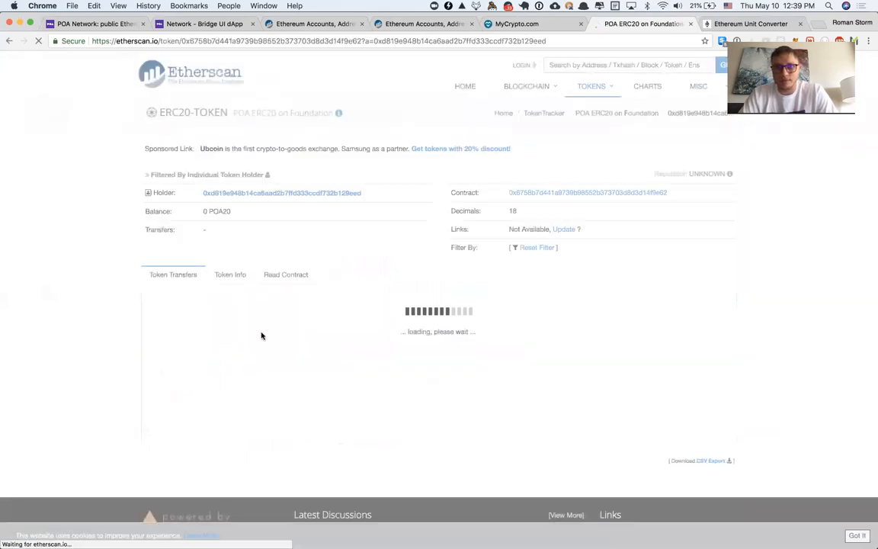
pyautogui.click(581, 193)
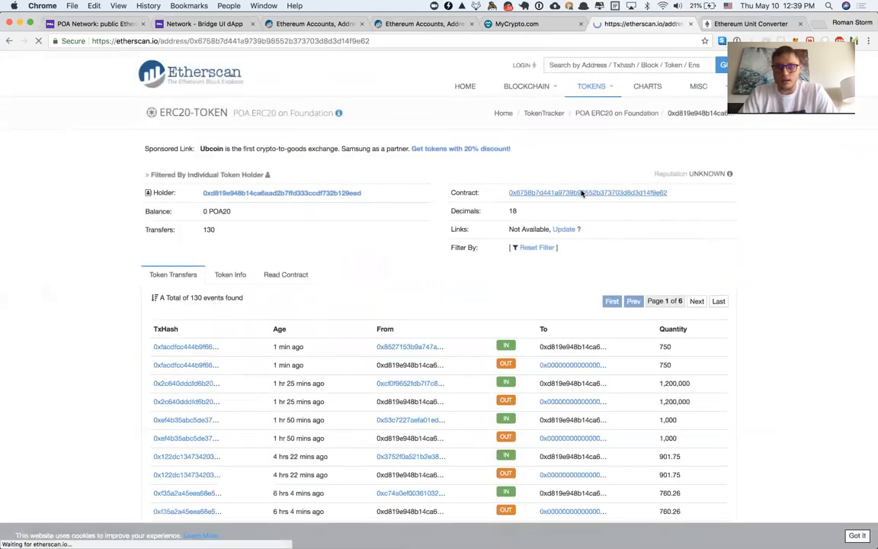
pyautogui.press('super+r')
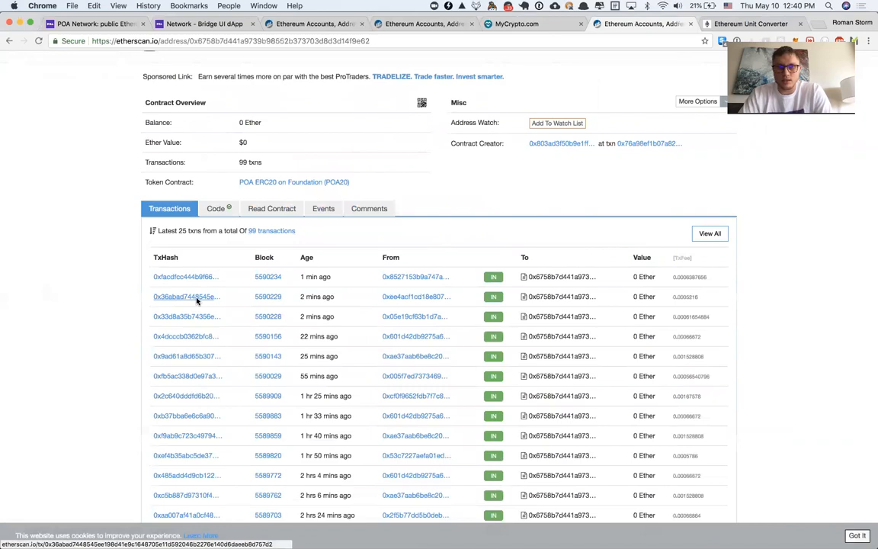
# View the contract's second most recent transaction and return to the bridge address's POA20 token transfers.
pyautogui.click(198, 297)
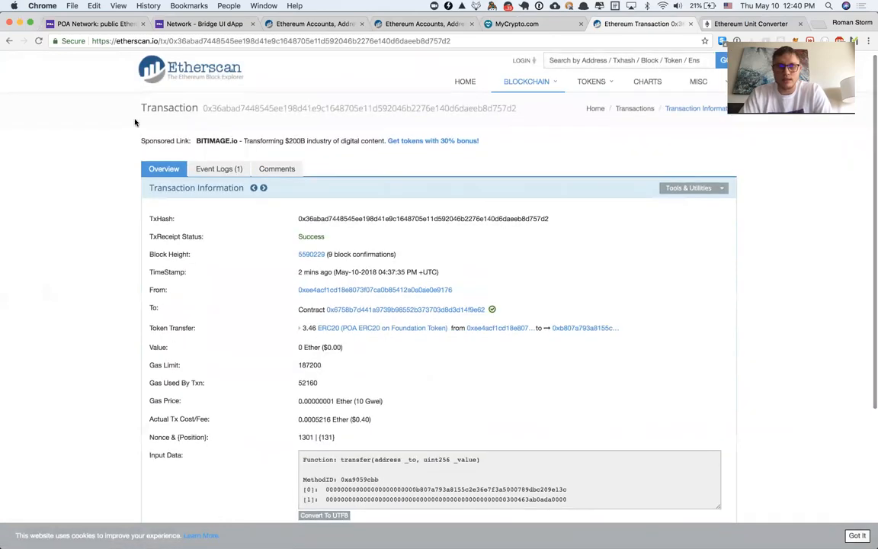
pyautogui.click(9, 40)
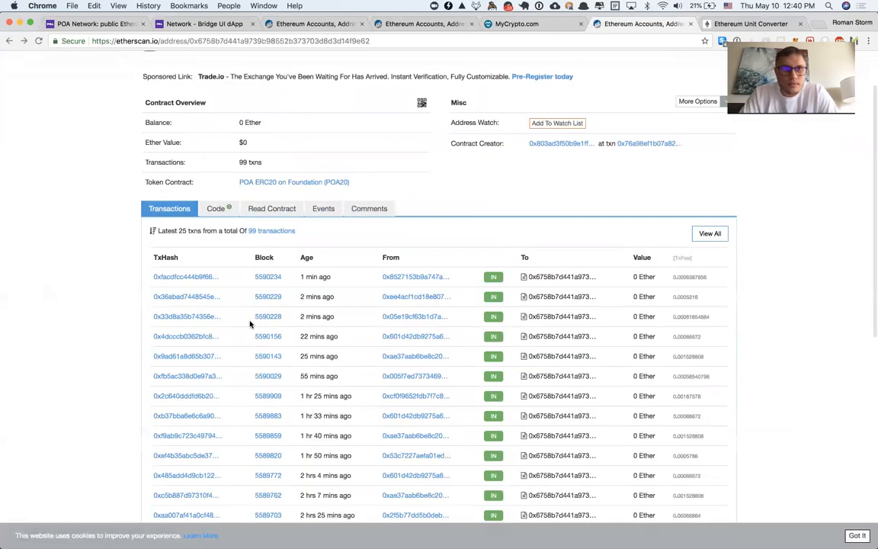
pyautogui.scroll(2, 251, 320)
pyautogui.click(8, 40)
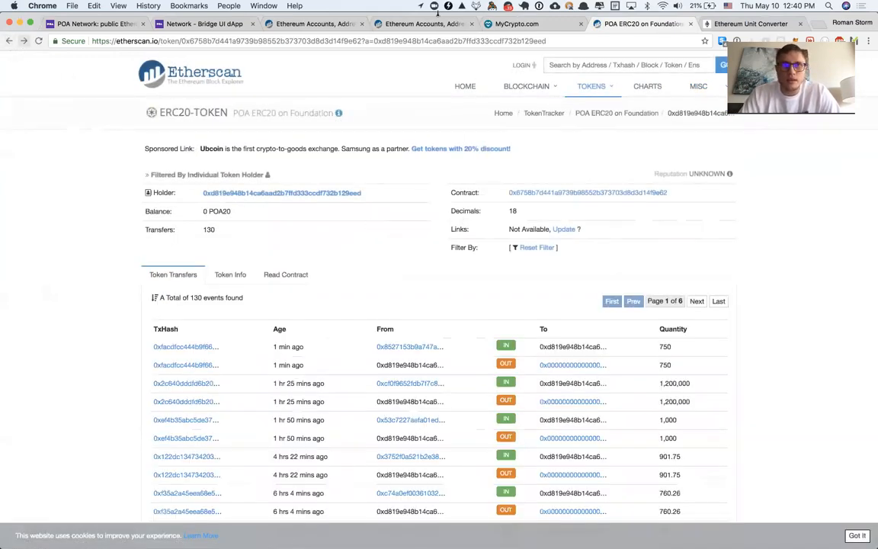
# Open the Bridge Foreign Address from the Bridge UI on Etherscan and examine the submitSignature function in its most recent successful transaction.
pyautogui.click(204, 23)
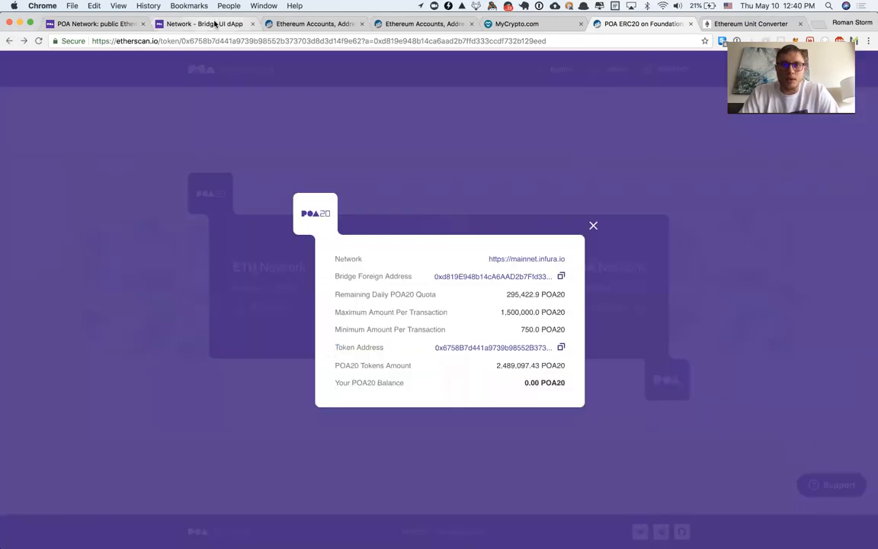
pyautogui.click(461, 277)
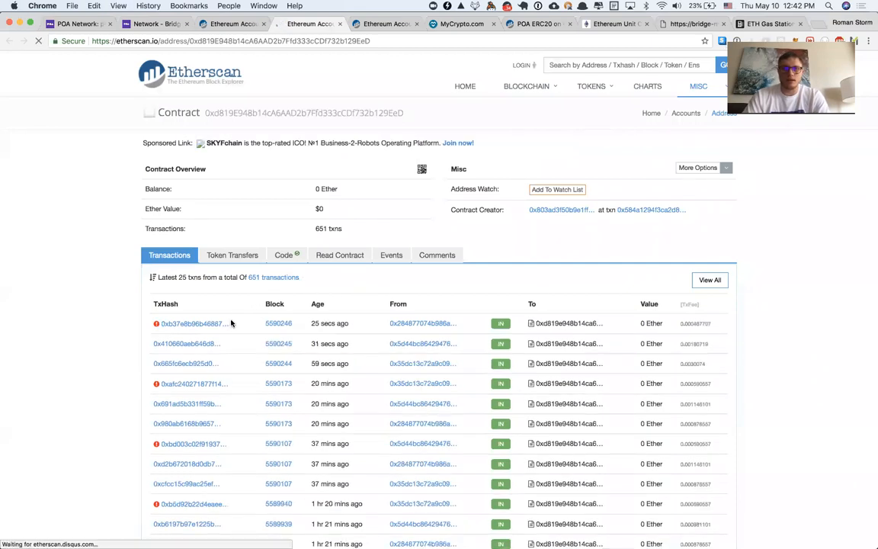
pyautogui.click(200, 350)
pyautogui.scroll(-4, 369, 319)
pyautogui.doubleClick(356, 319)
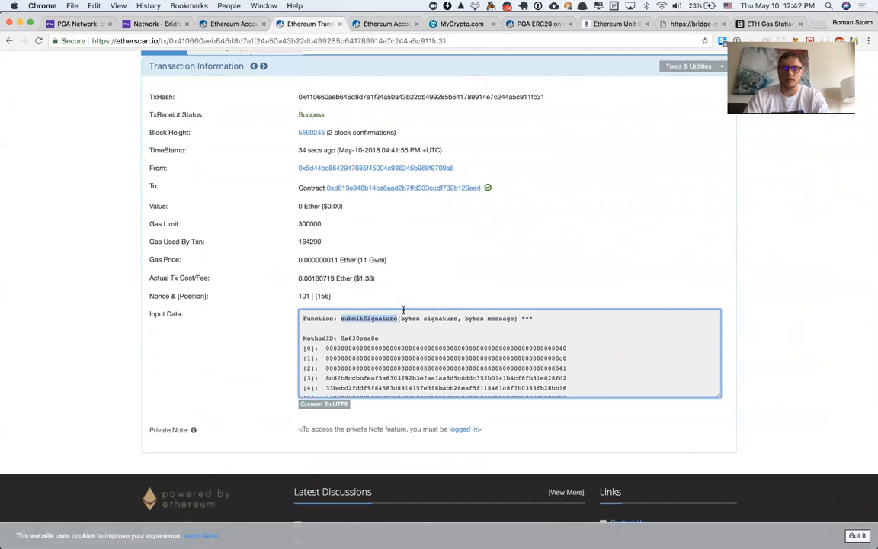
pyautogui.click(396, 321)
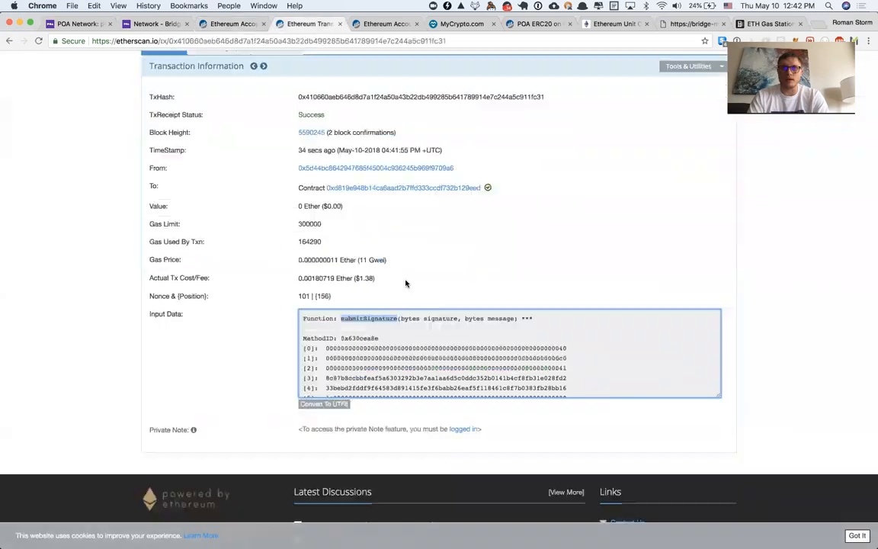
# Switch to MyCrypto and review the contract's ABI and the transferAndCall parameters.
pyautogui.hotkey('ctrl', 'Tab')
pyautogui.hotkey('ctrl', 'Tab')
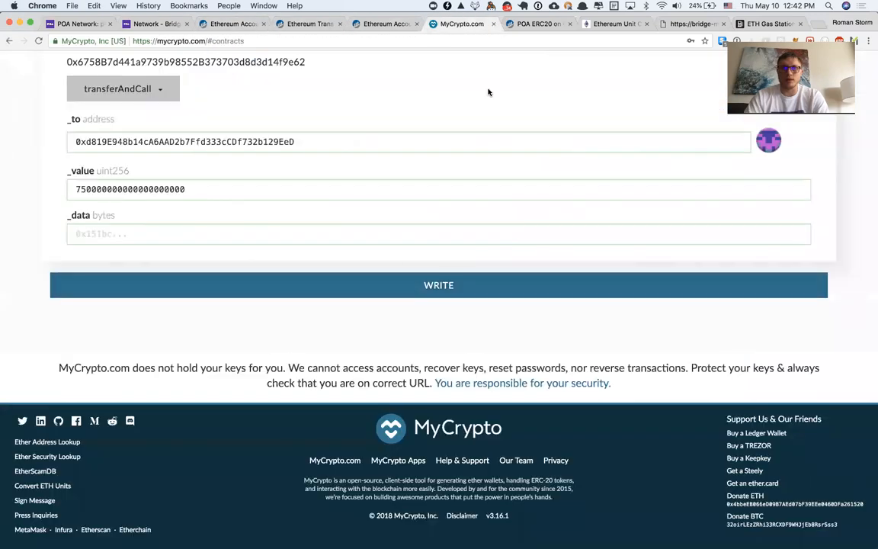
pyautogui.scroll(5, 488, 90)
pyautogui.scroll(5, 488, 224)
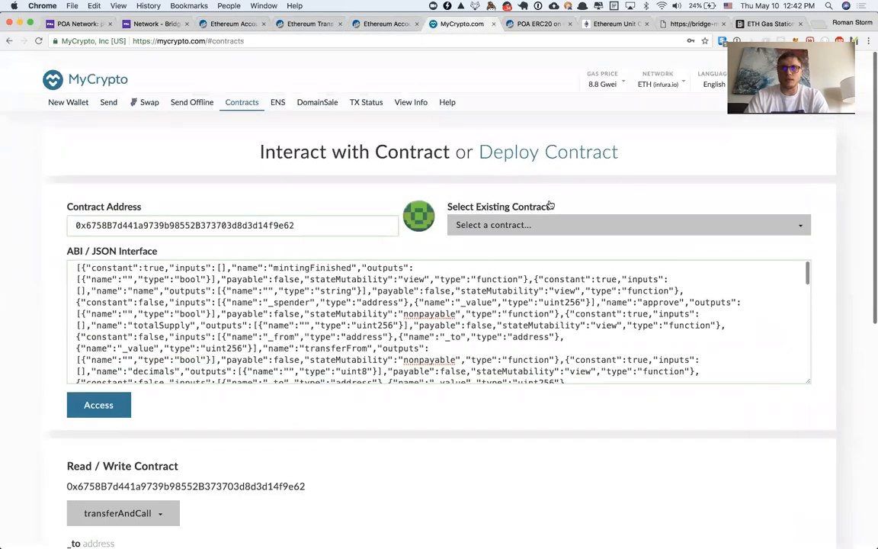
pyautogui.scroll(-10, 289, 365)
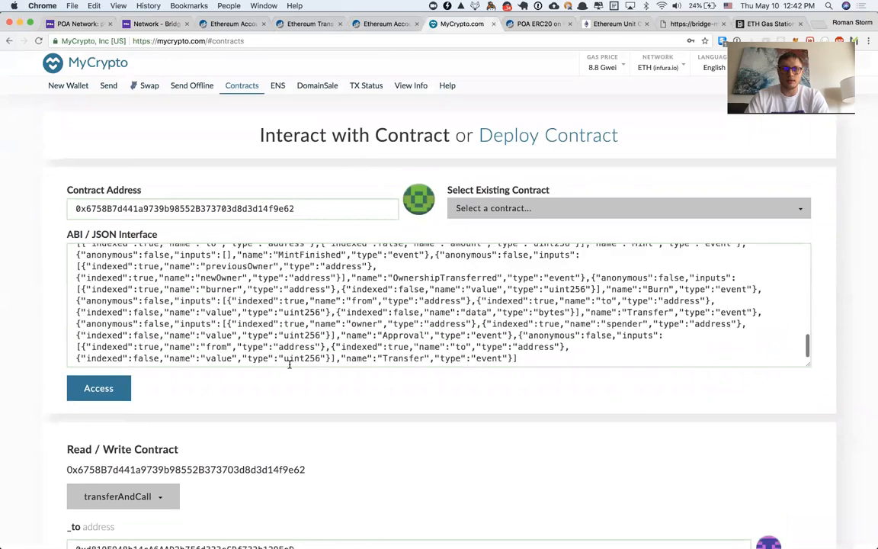
pyautogui.scroll(-8, 275, 421)
pyautogui.scroll(5, 244, 294)
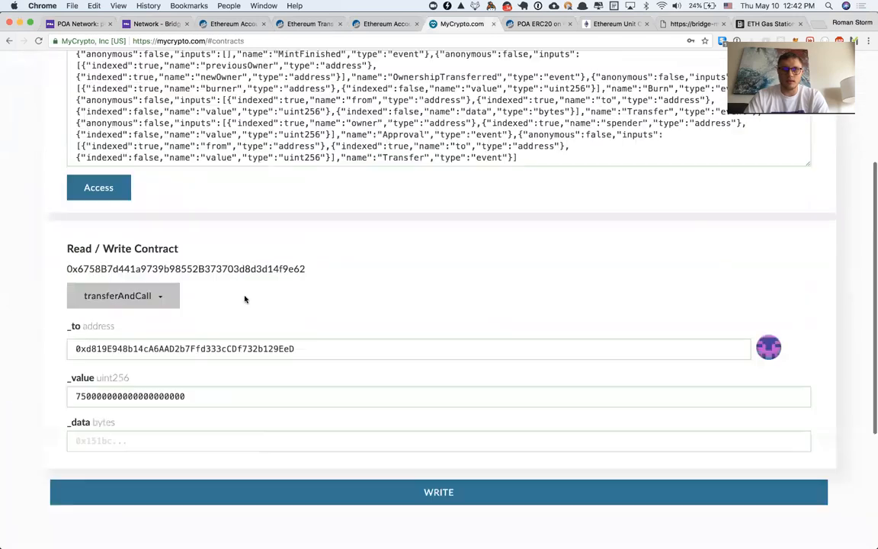
pyautogui.scroll(3, 244, 285)
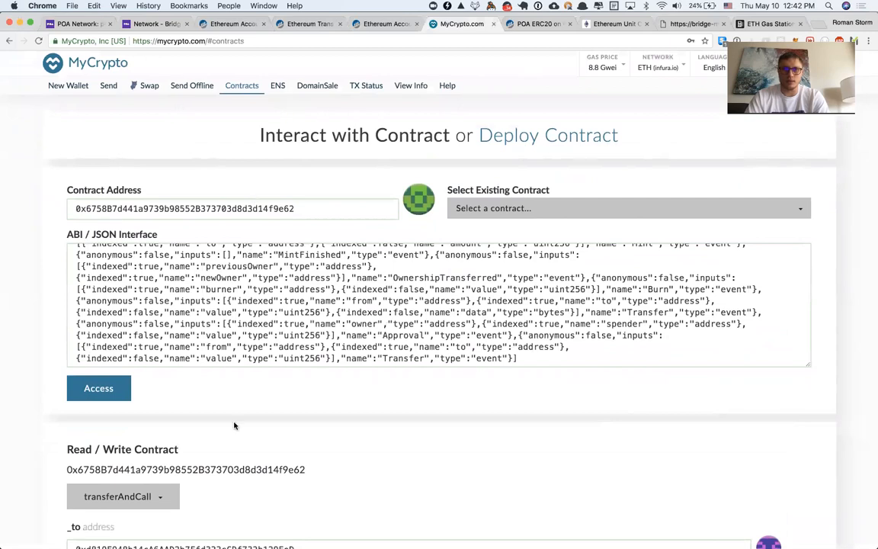
# Open MyCrypto's Send page and show the list of available networks.
pyautogui.scroll(-5, 235, 423)
pyautogui.scroll(5, 233, 422)
pyautogui.click(108, 85)
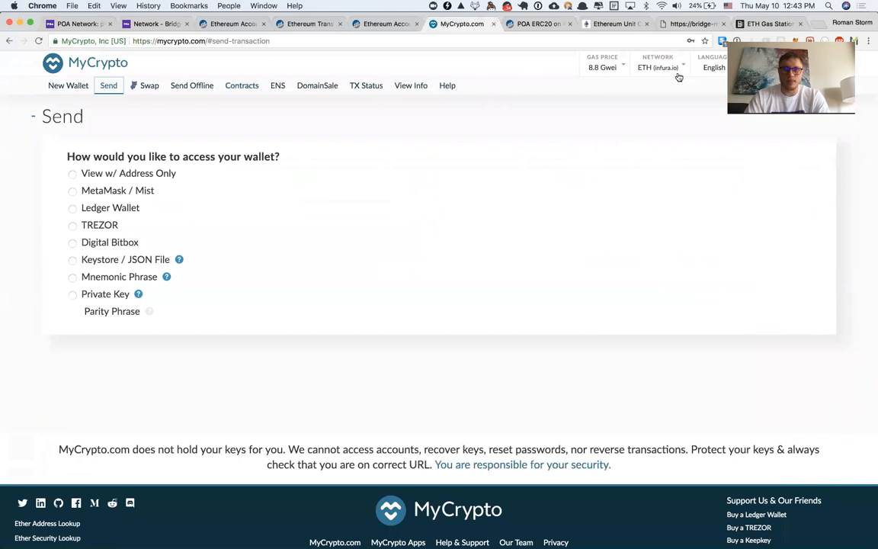
pyautogui.click(648, 67)
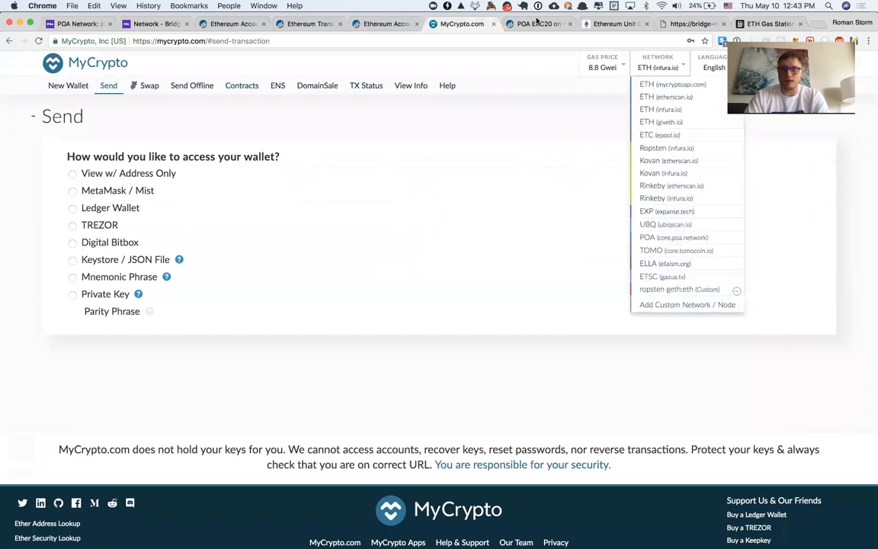
# Refresh the bridge address's POA20 transfers on Etherscan and open the holder page of the latest 750-token transfer's sender.
pyautogui.click(537, 24)
pyautogui.press('super+r')
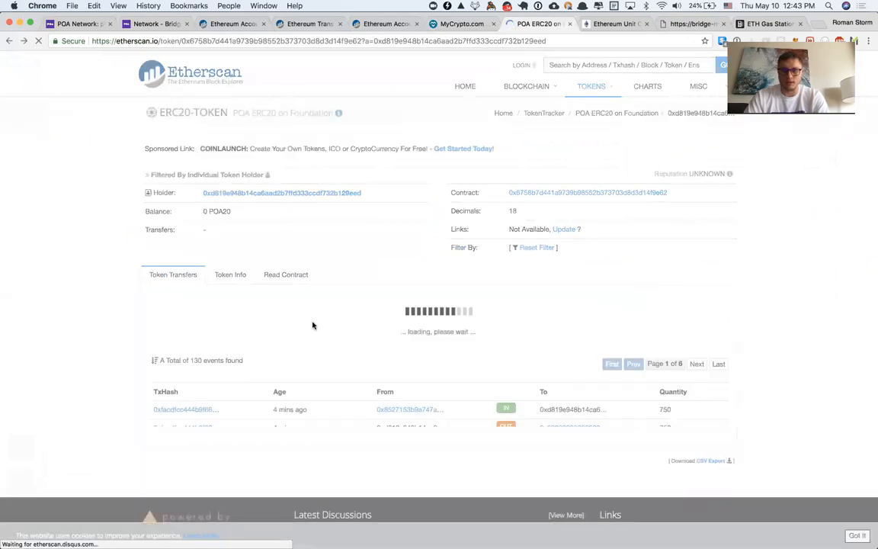
pyautogui.scroll(-1, 322, 324)
pyautogui.click(400, 317)
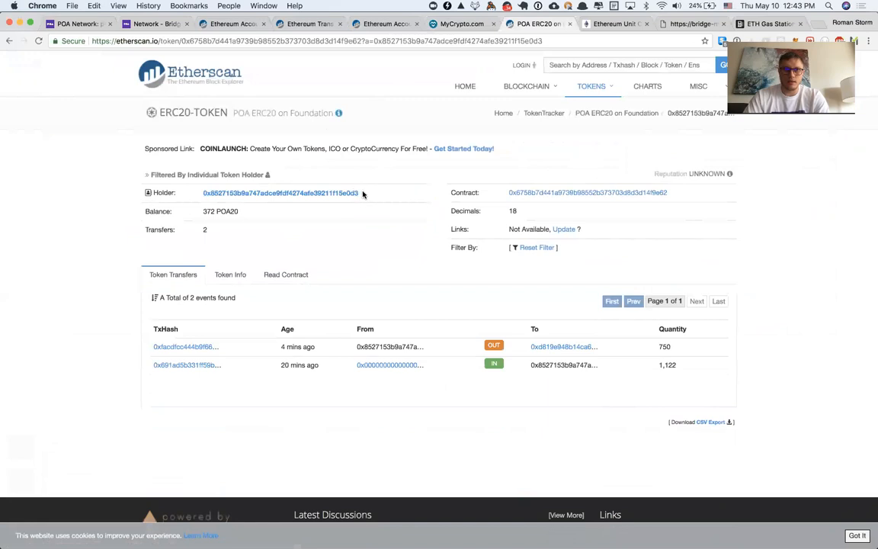
# Copy the token holder's address and look it up on poaexplorer.com.
pyautogui.moveTo(362, 194); pyautogui.dragTo(199, 195)
pyautogui.press('super+t')
pyautogui.write('poaexplorer.com')
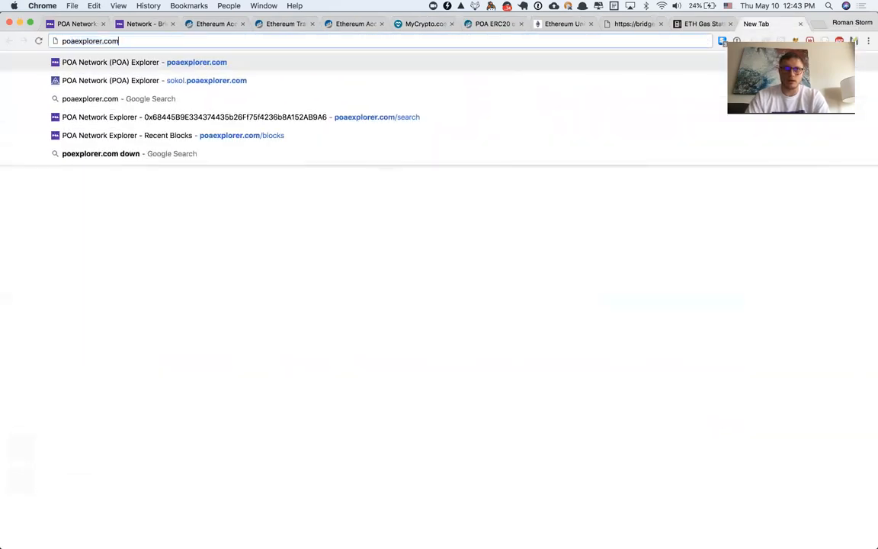
pyautogui.press('Return')
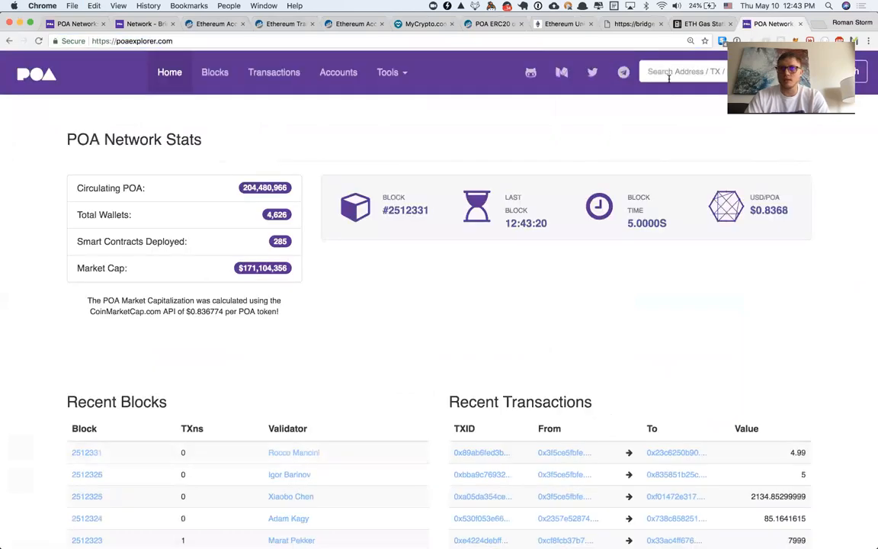
pyautogui.click(678, 70)
pyautogui.press('super+v')
pyautogui.press('Return')
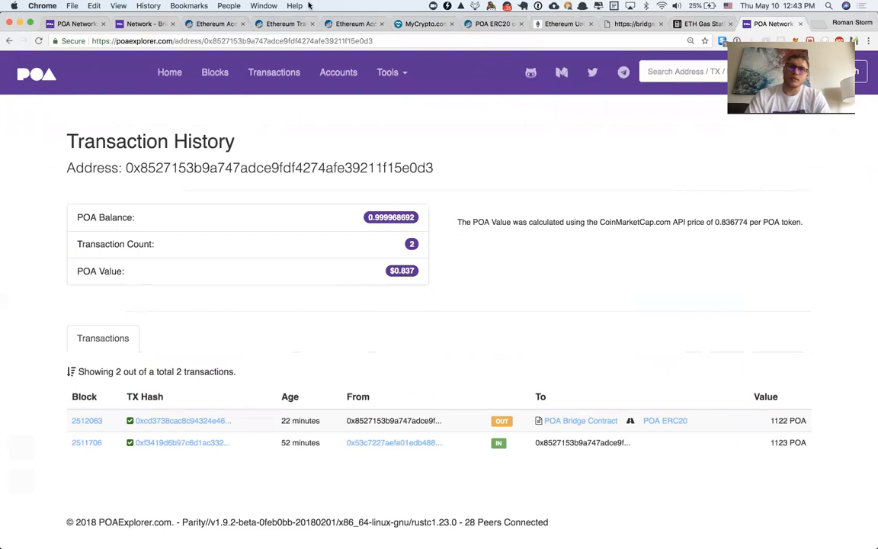
# From the Bridge UI's POA Network details, open the bridge contract address in POA Explorer and examine its transactions.
pyautogui.click(145, 25)
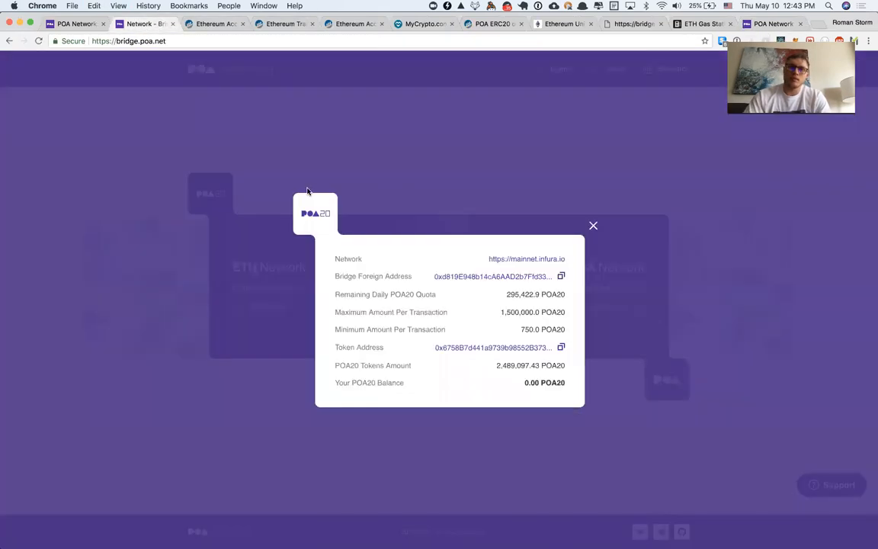
pyautogui.click(593, 226)
pyautogui.click(622, 308)
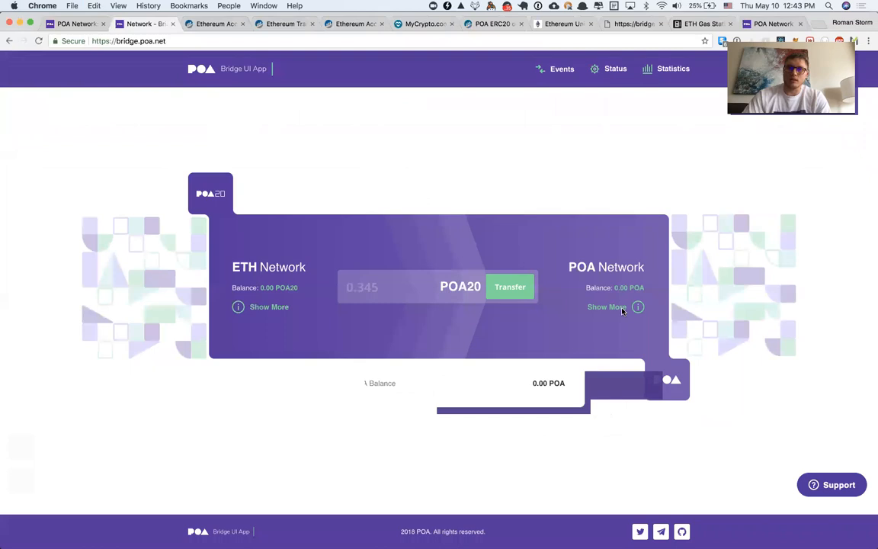
pyautogui.click(495, 280)
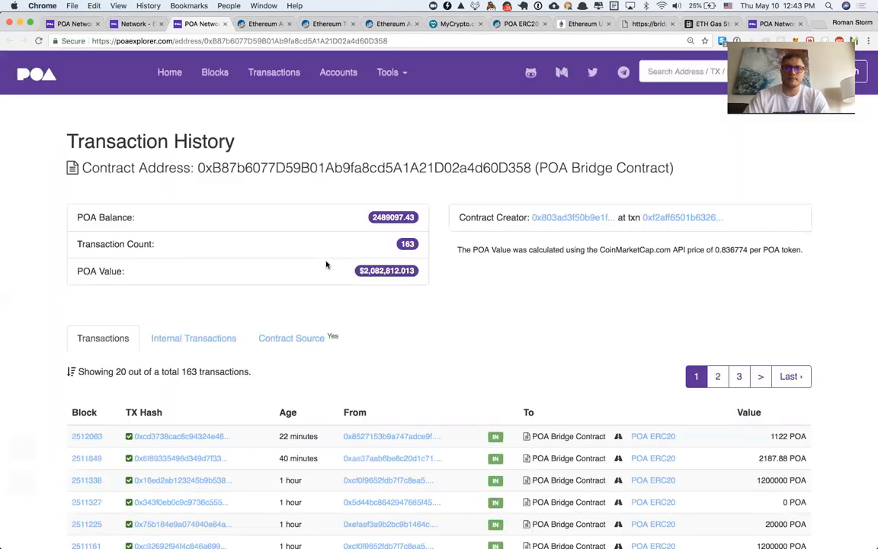
pyautogui.scroll(-1, 505, 285)
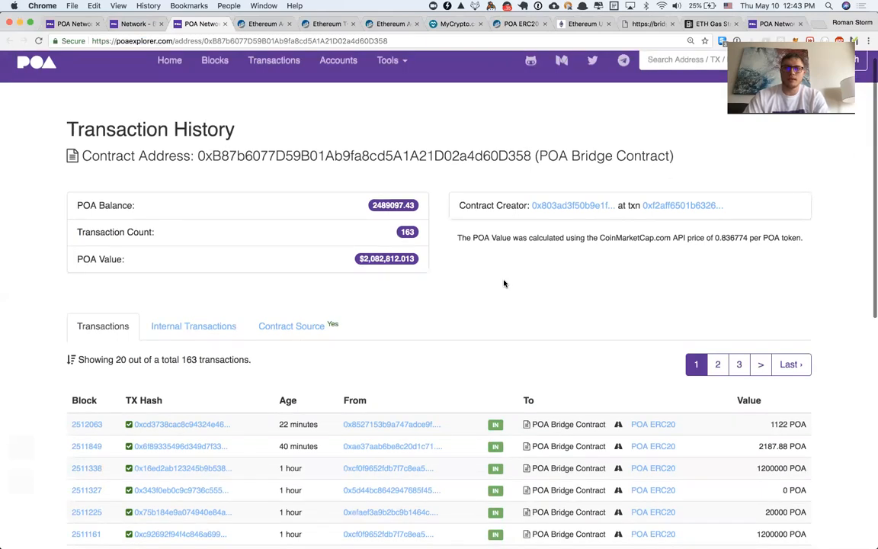
pyautogui.click(291, 341)
pyautogui.scroll(-3, 305, 396)
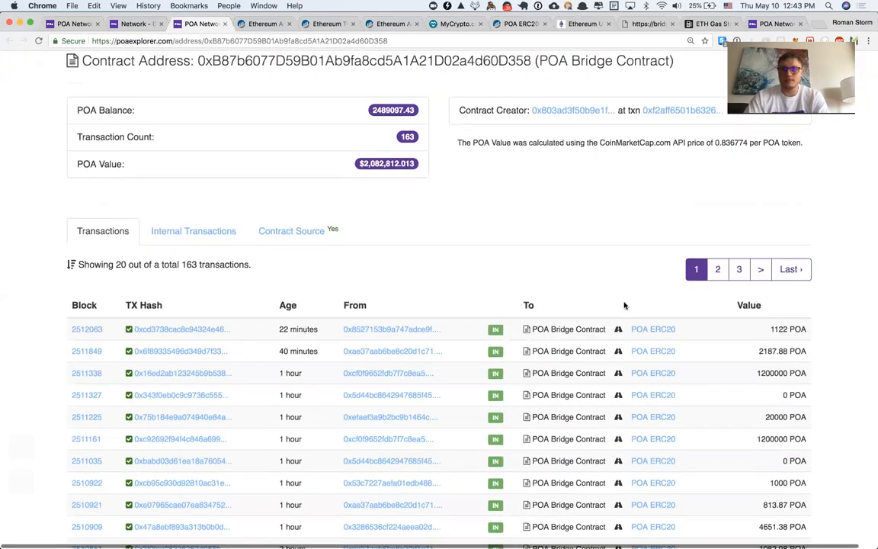
# Refresh the POA Bridge Contract's transaction list in POA Explorer and check the age of the newest transaction.
pyautogui.scroll(-3, 569, 265)
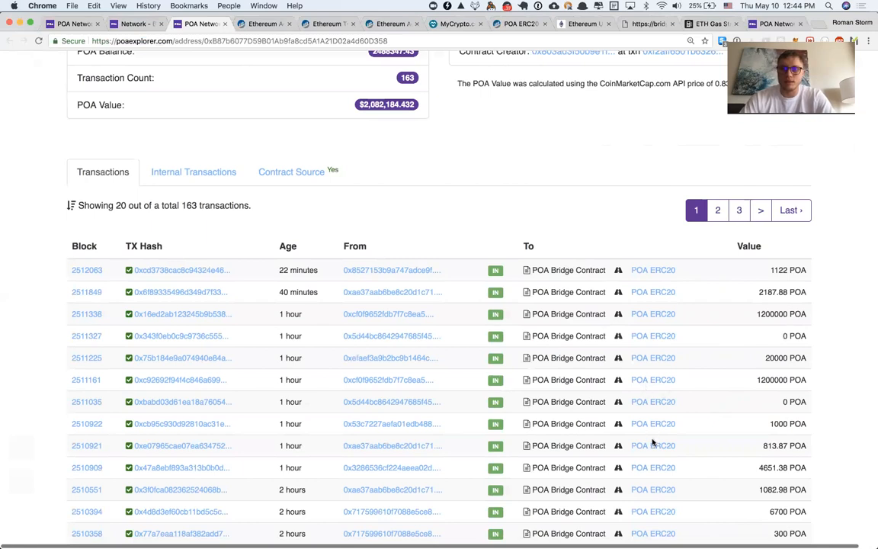
pyautogui.press('super+r')
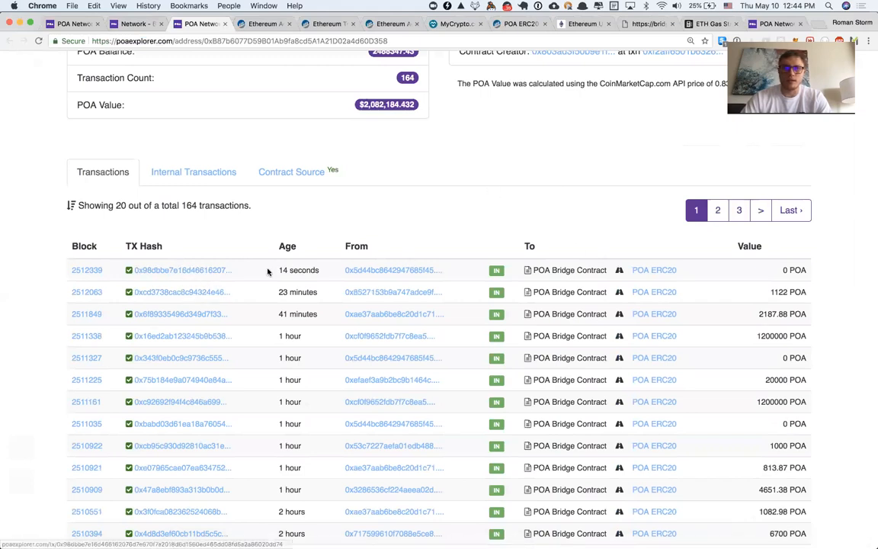
pyautogui.moveTo(279, 270); pyautogui.dragTo(309, 268)
pyautogui.click(375, 238)
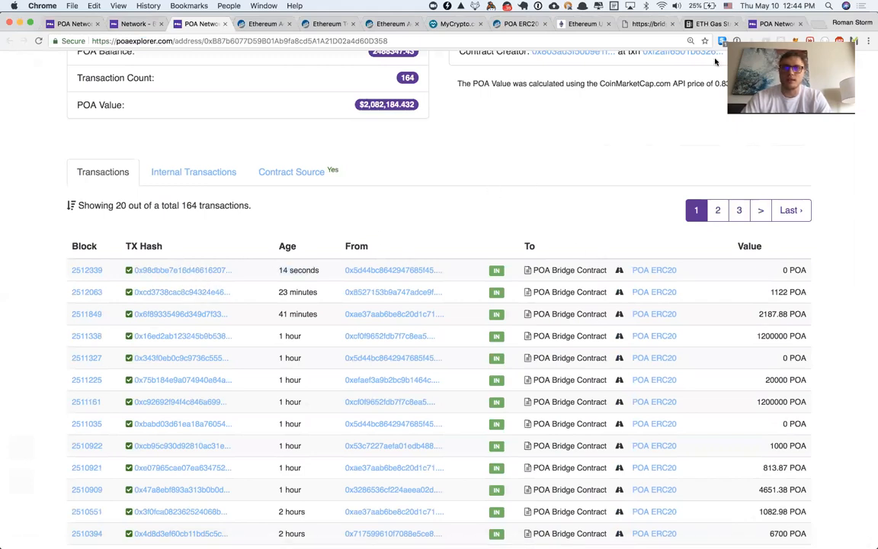
# Return to the token holder's address page in POA Explorer and check its POA balance.
pyautogui.click(774, 24)
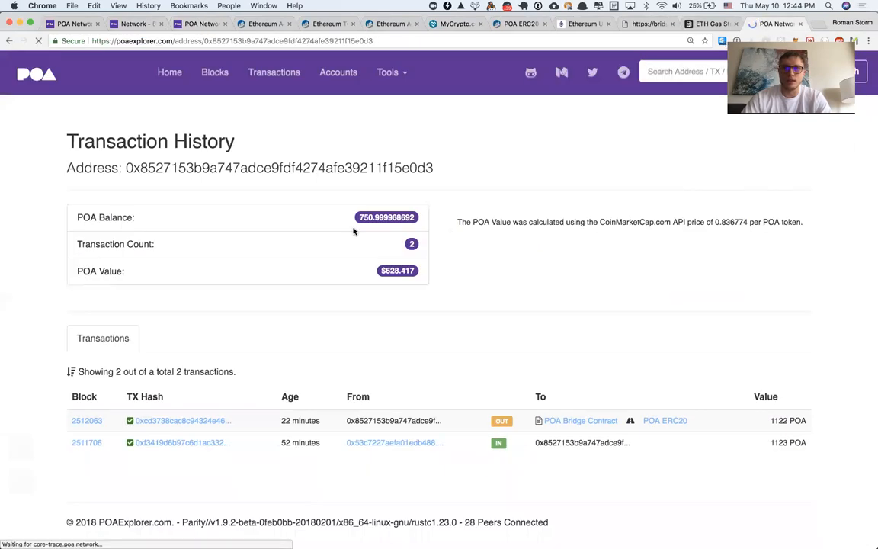
pyautogui.doubleClick(365, 217)
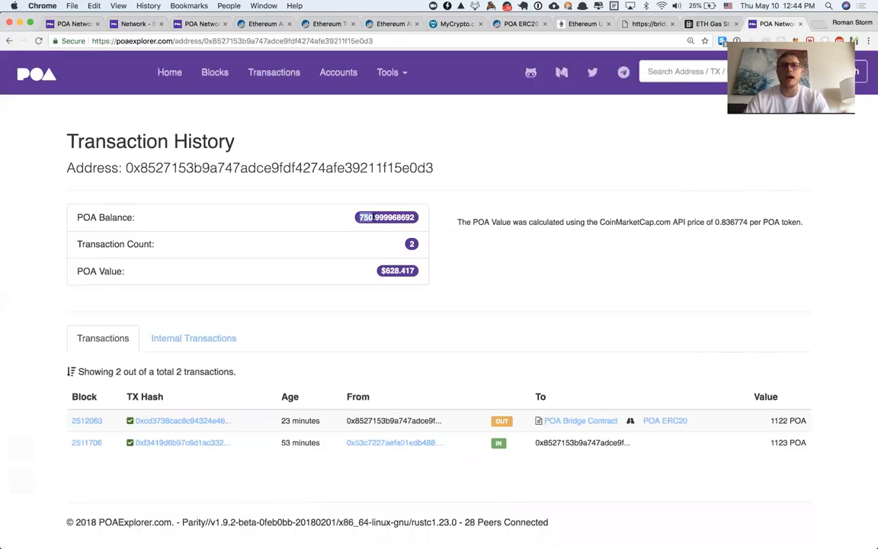
pyautogui.click(326, 192)
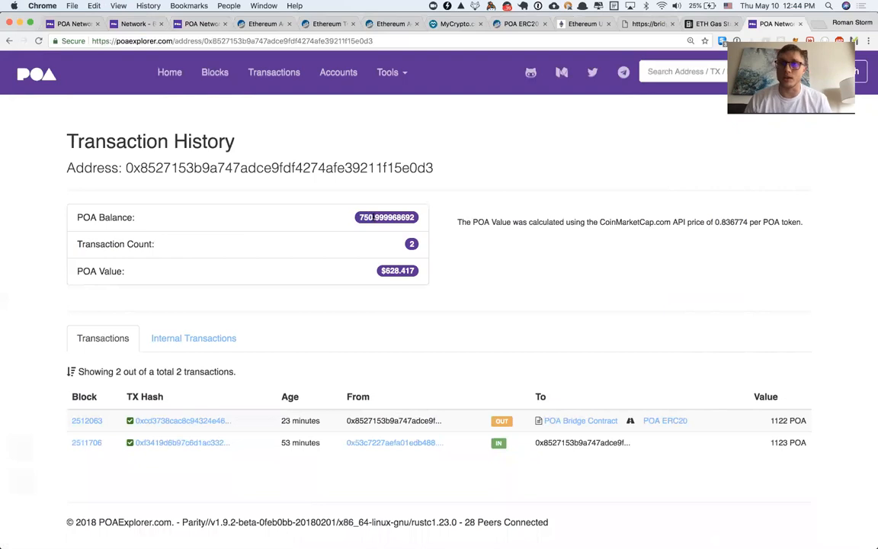